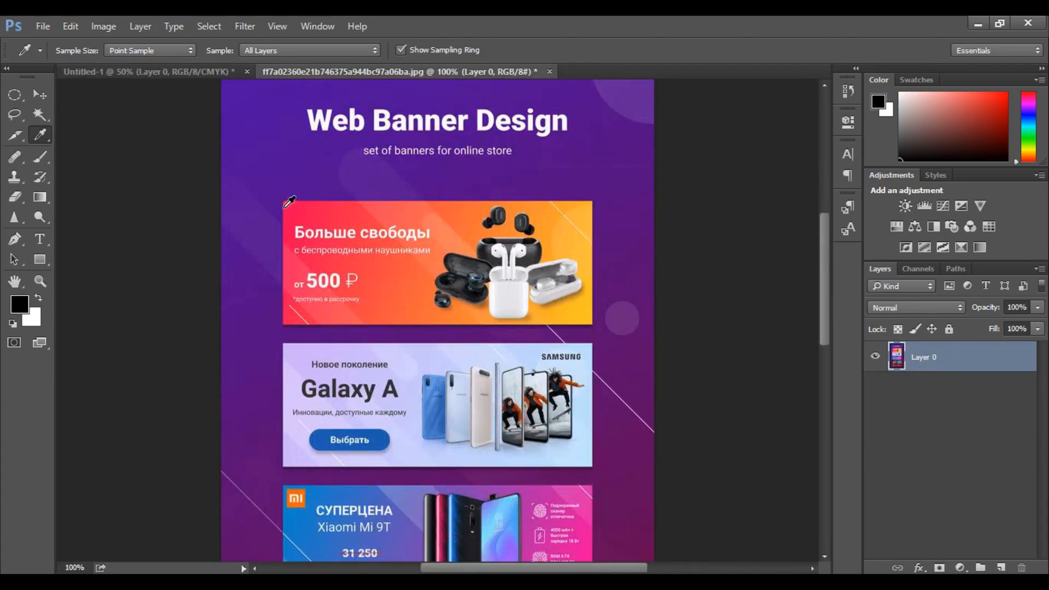
Sample the pinkish red at the left edge of the headphones banner and make it the background colour.
click(284, 207)
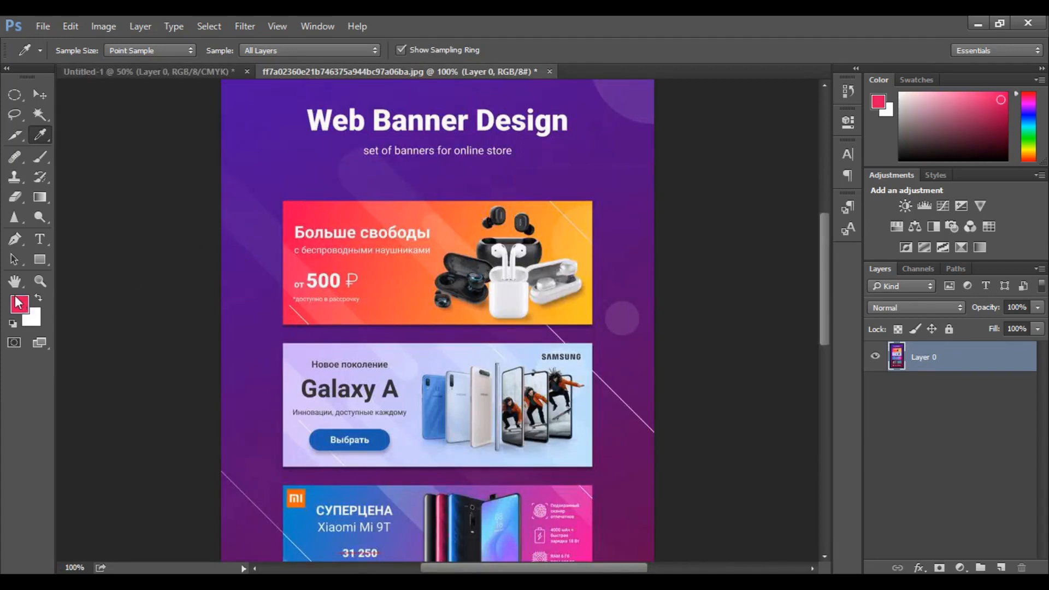
click(22, 304)
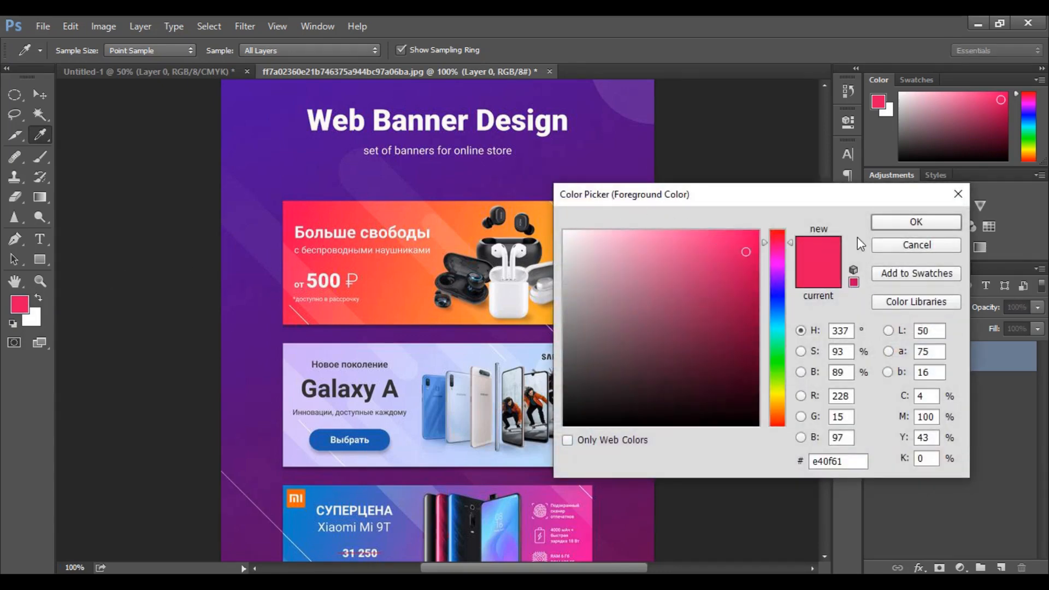
click(885, 245)
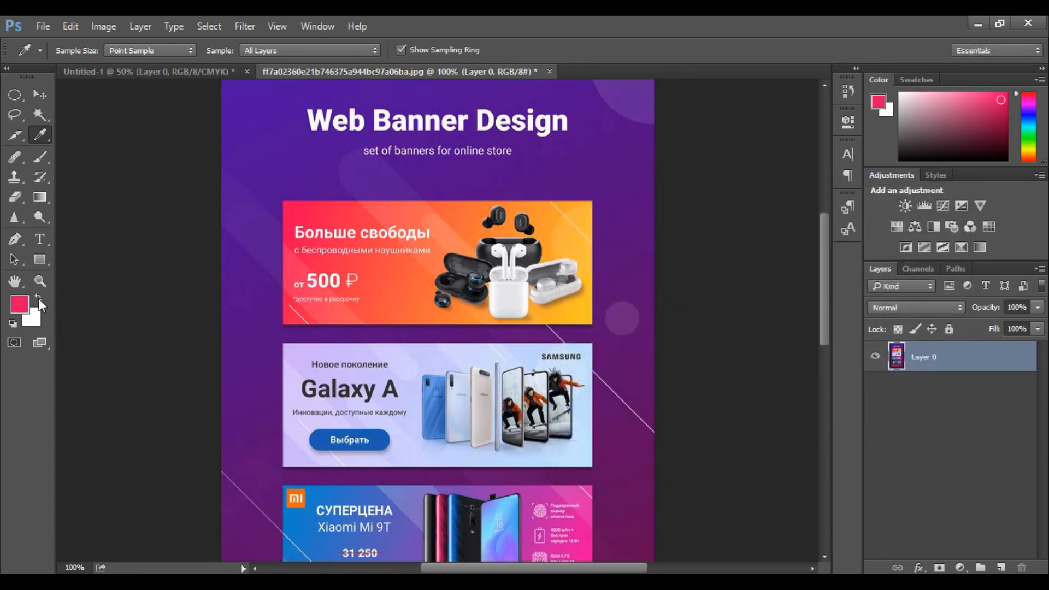
click(38, 297)
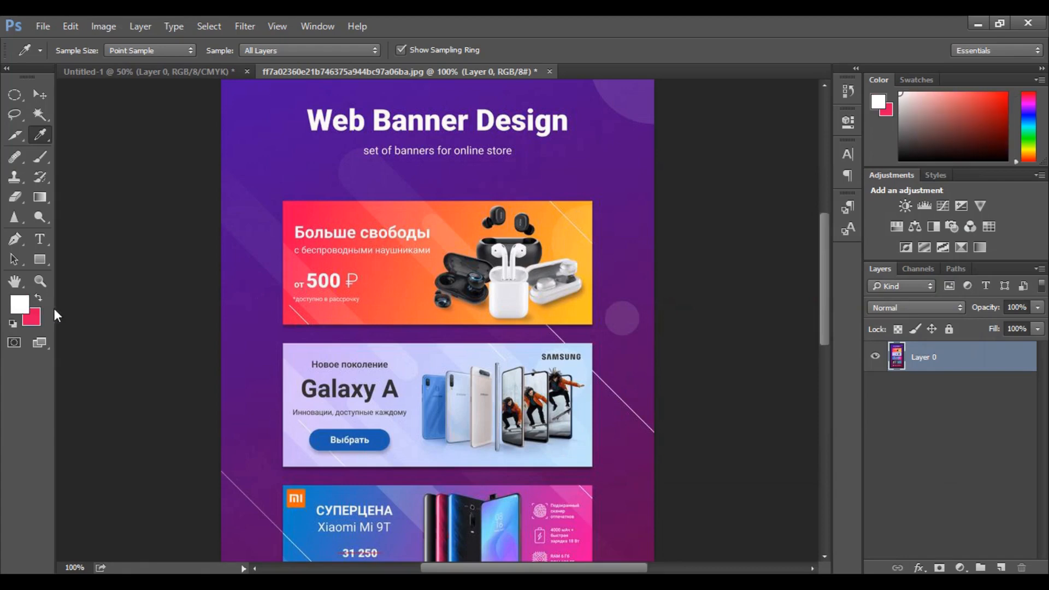
Sample the yellow-orange (ffbe3e) near the right edge of the headphones banner as the foreground colour.
click(584, 252)
click(21, 303)
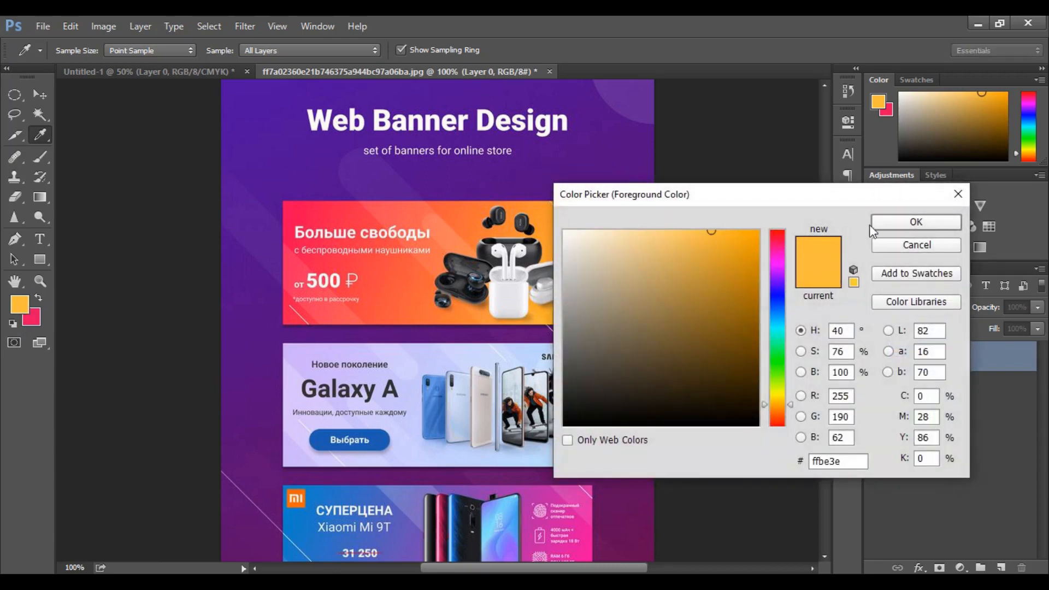
click(876, 222)
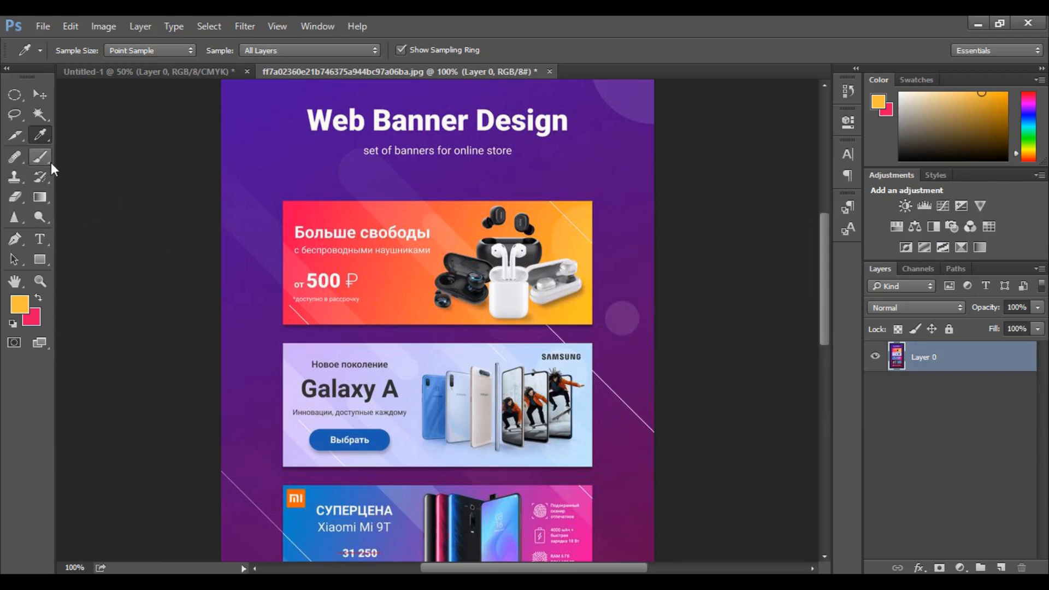
Paint a soft orange patch on the left half of the blank Untitled-1 canvas with the 514 px Brush.
drag(41, 155, 90, 153)
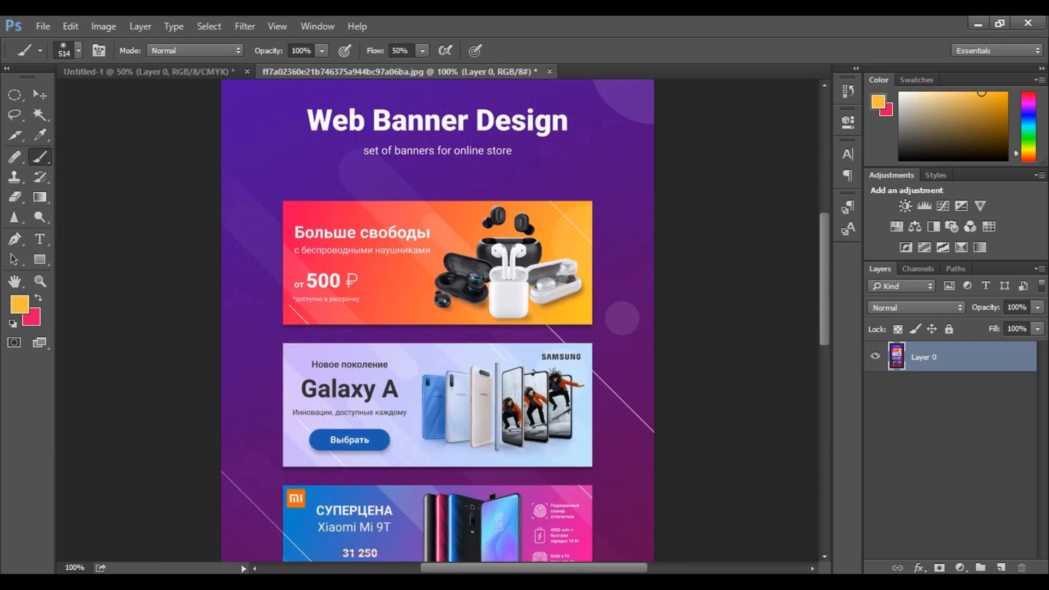
click(191, 70)
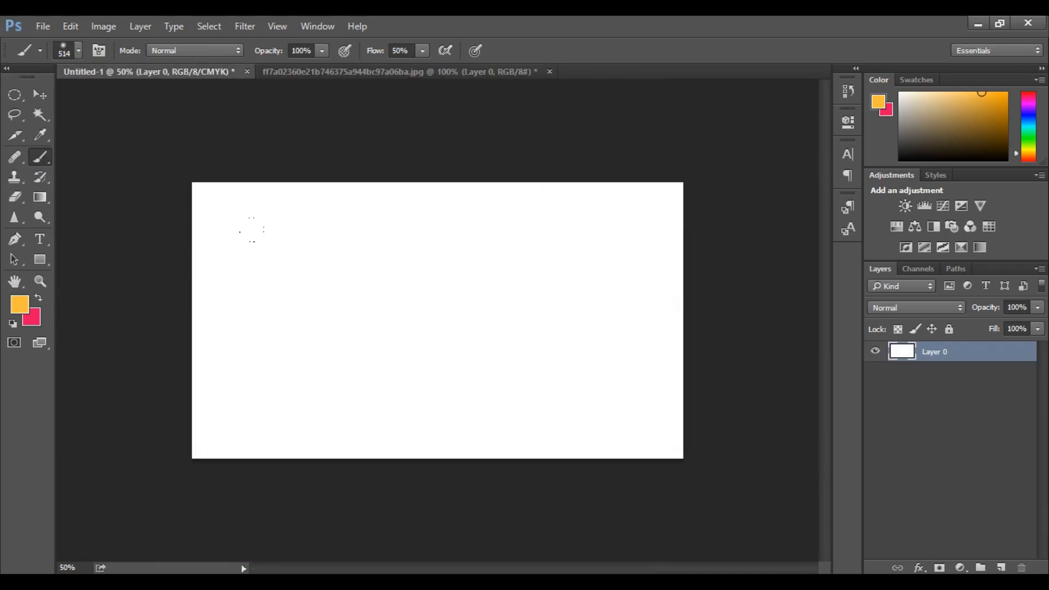
mouse_move(251, 229)
mouse_down()
mouse_move(226, 237)
mouse_move(223, 295)
mouse_move(302, 298)
mouse_move(323, 223)
mouse_move(280, 197)
mouse_move(235, 215)
mouse_up()
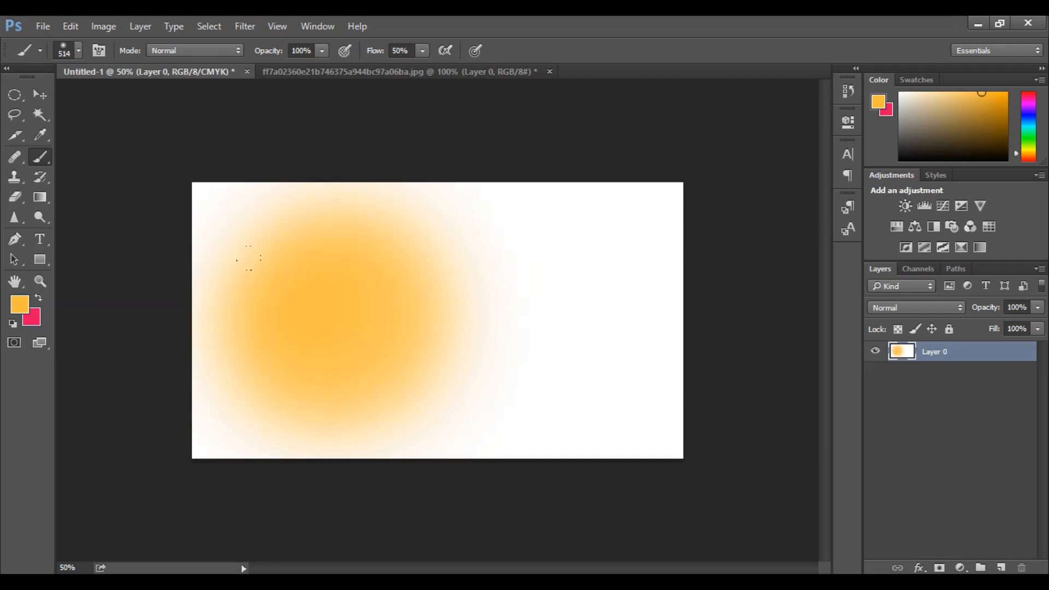
mouse_move(251, 254)
mouse_down()
mouse_move(321, 240)
mouse_move(239, 260)
mouse_up()
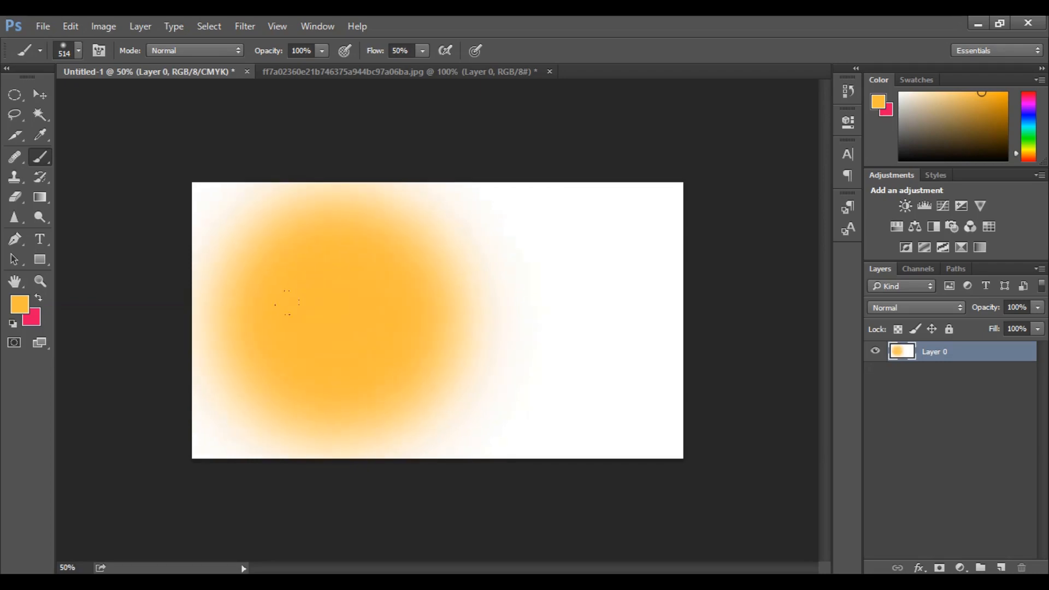
Choose a hard round brush and cover the left half of the canvas in solid orange.
click(80, 52)
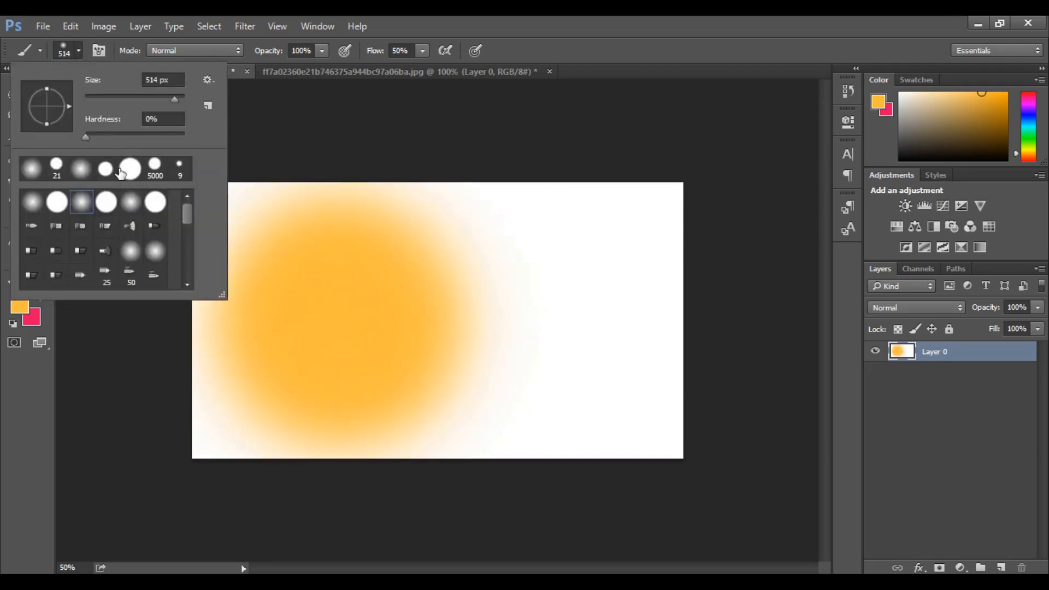
mouse_move(281, 226)
mouse_down()
mouse_move(164, 202)
mouse_move(159, 159)
mouse_move(113, 133)
mouse_move(185, 426)
mouse_move(355, 481)
mouse_move(429, 273)
mouse_move(421, 180)
mouse_up()
drag(304, 108, 247, 197)
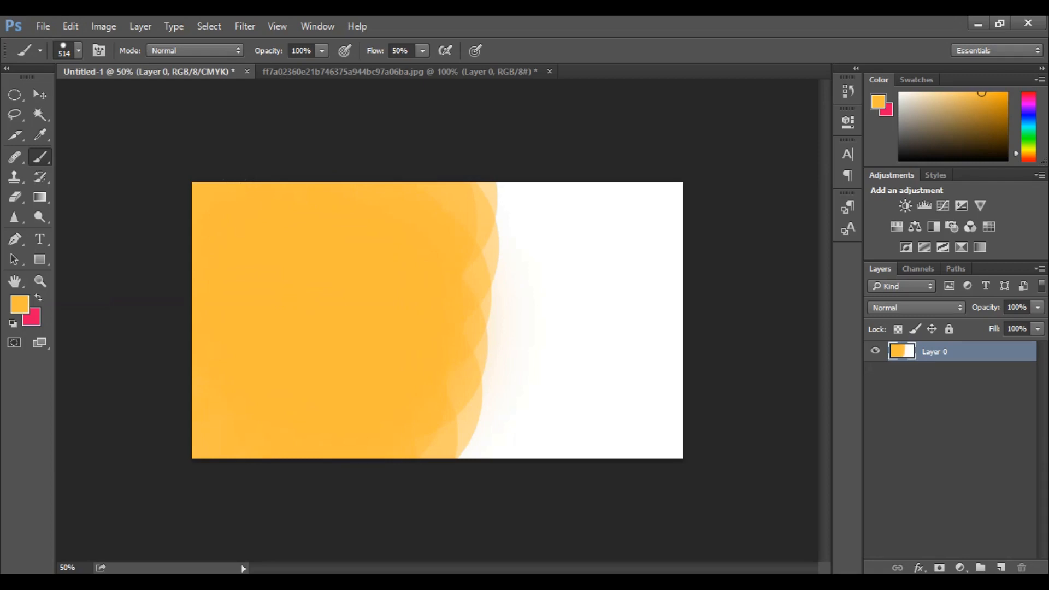
In the banner image, sample the Xiaomi banner's blue as background colour and its pink as foreground colour.
click(358, 71)
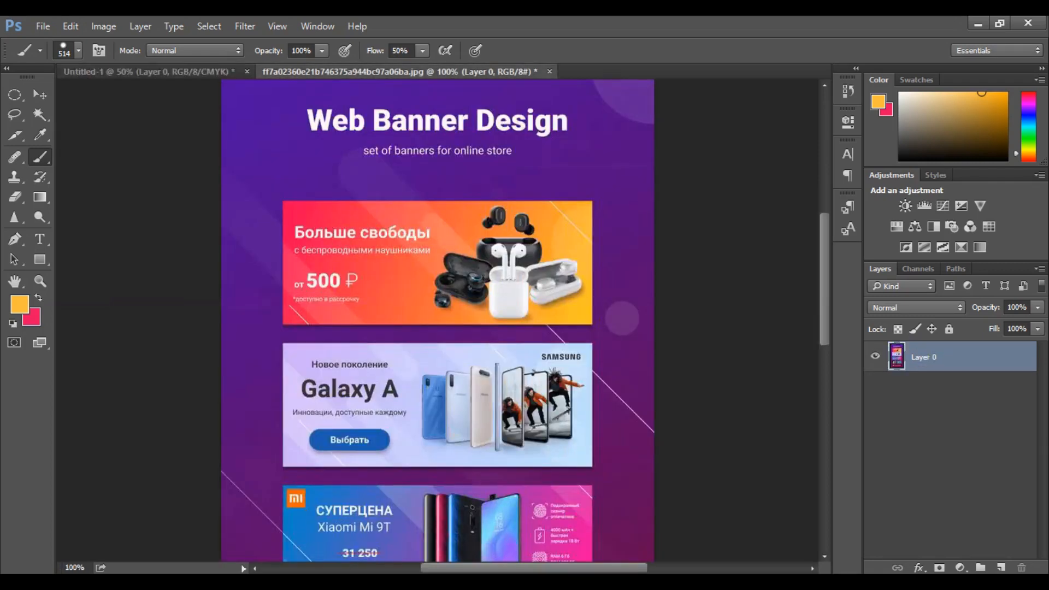
click(39, 136)
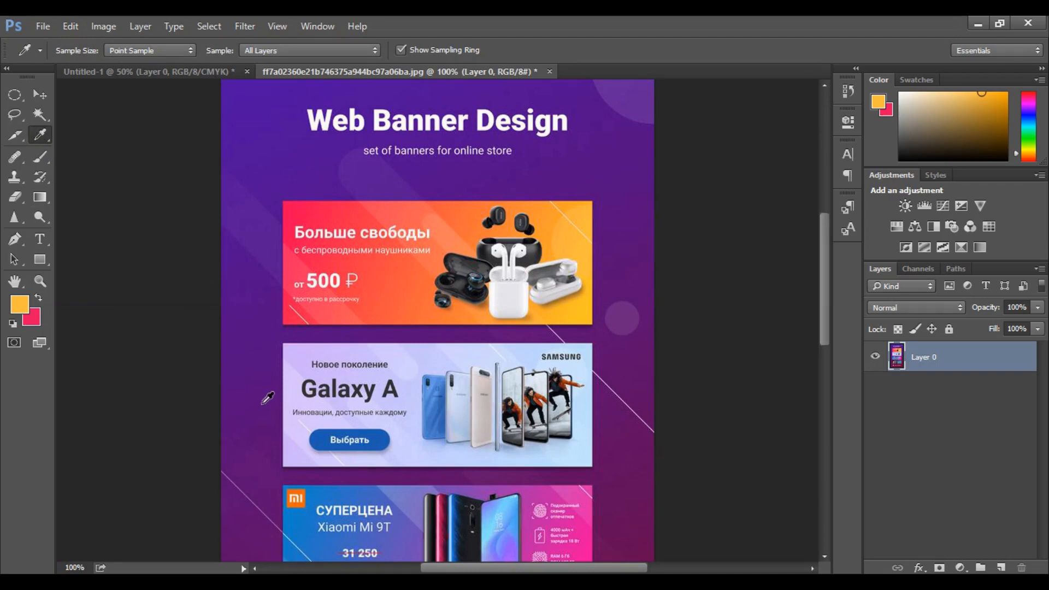
drag(824, 255, 823, 307)
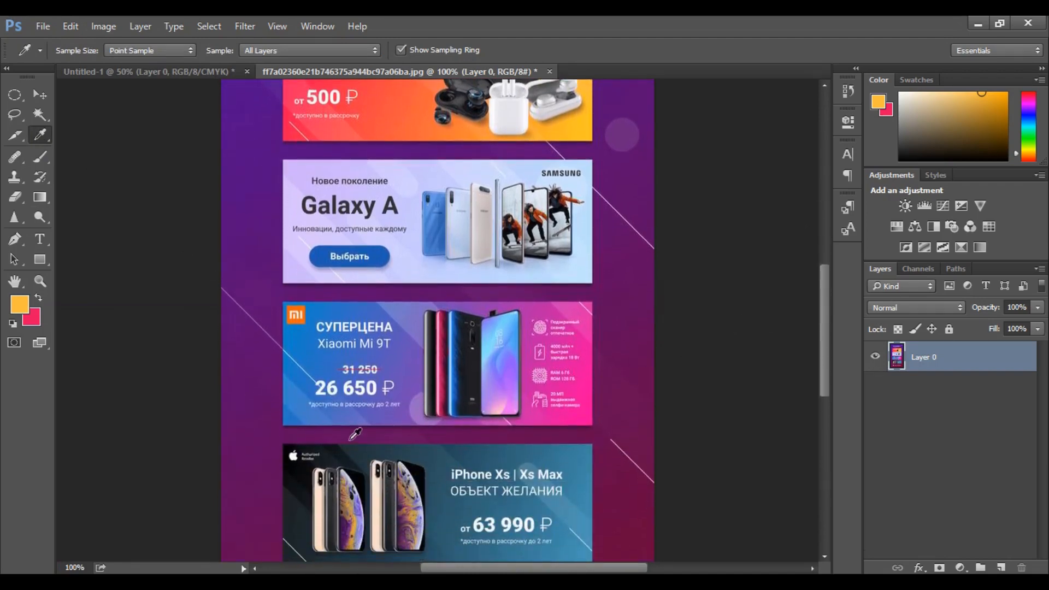
click(295, 342)
click(38, 298)
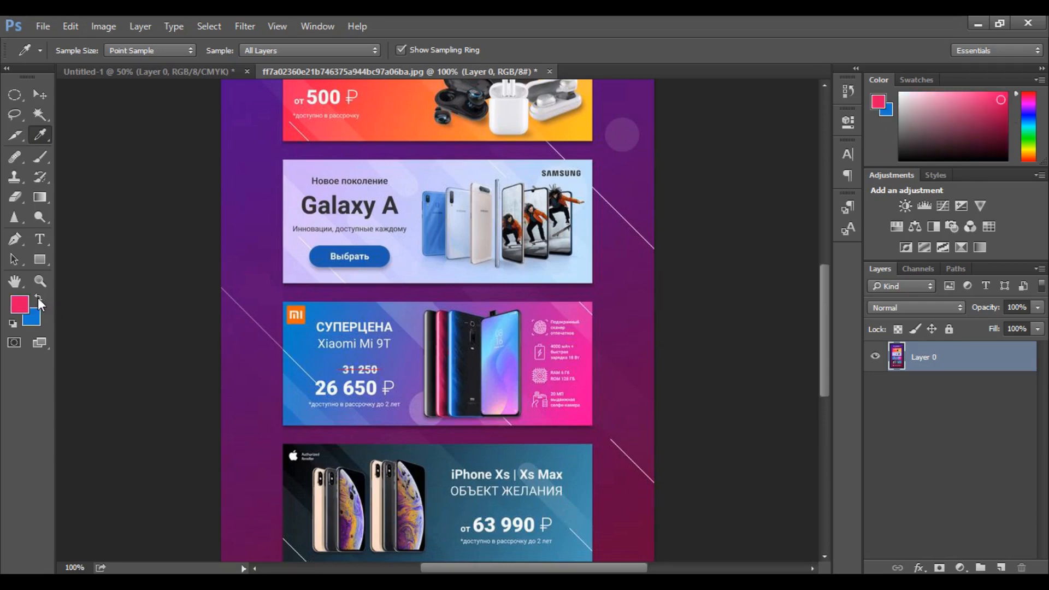
click(588, 412)
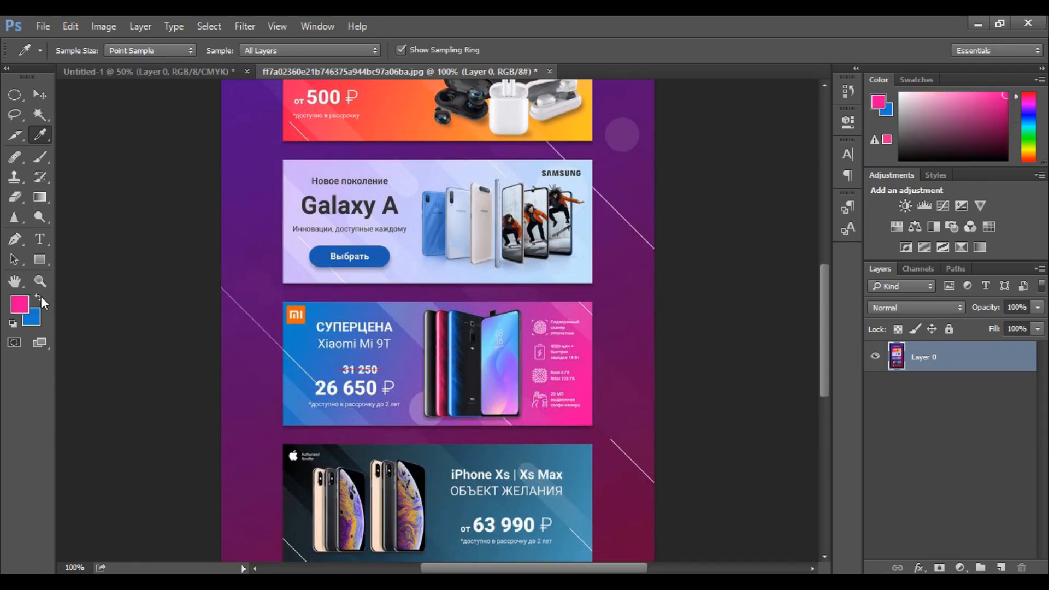
Paint the right half of the Untitled-1 canvas pink with overlapping hard brush dabs and strokes.
click(164, 74)
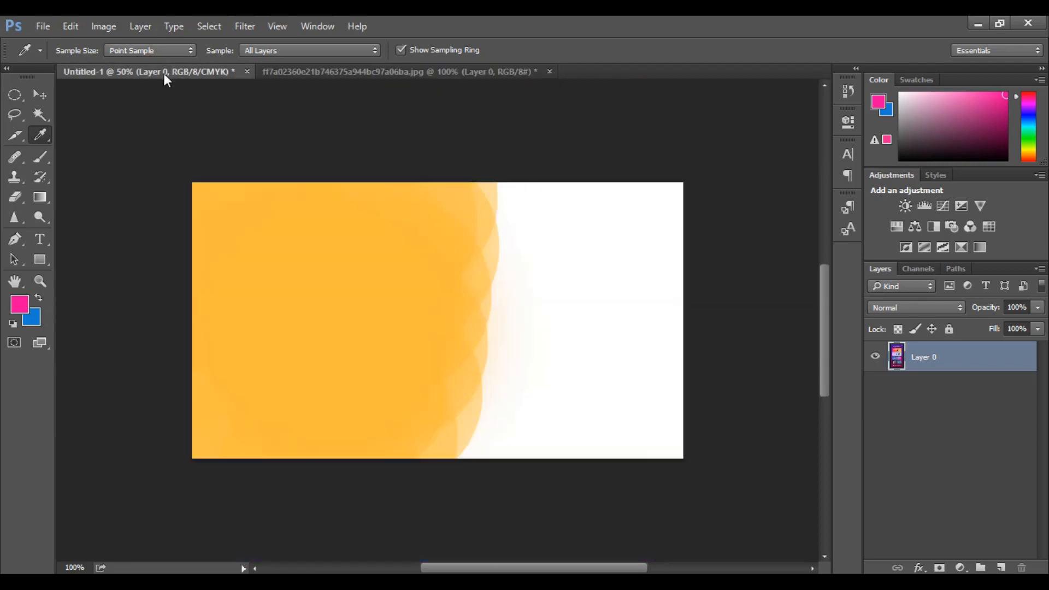
click(41, 158)
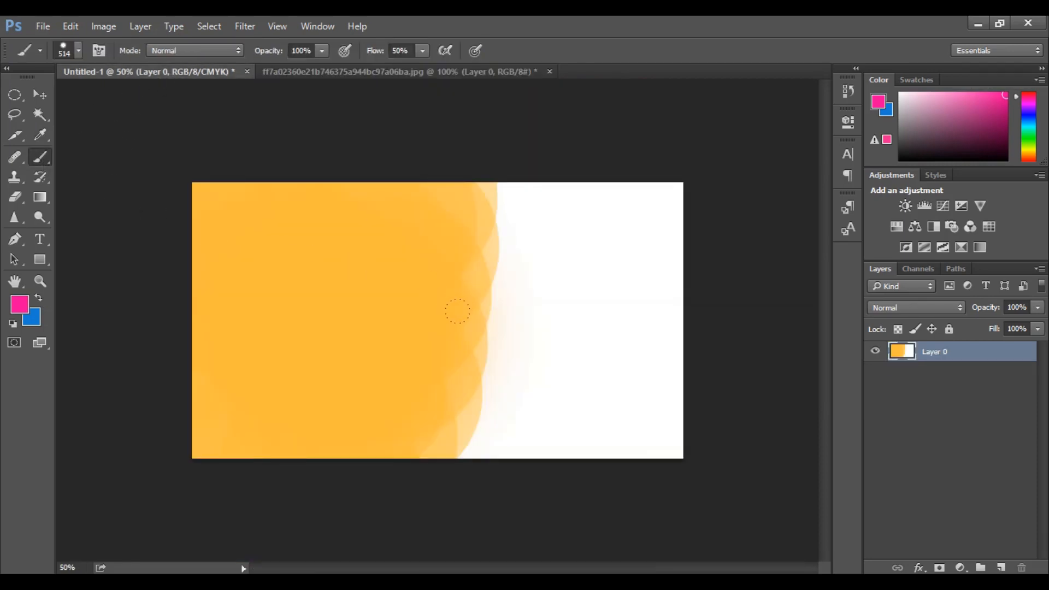
click(544, 379)
click(508, 378)
click(520, 387)
click(541, 359)
click(522, 297)
click(475, 325)
click(531, 281)
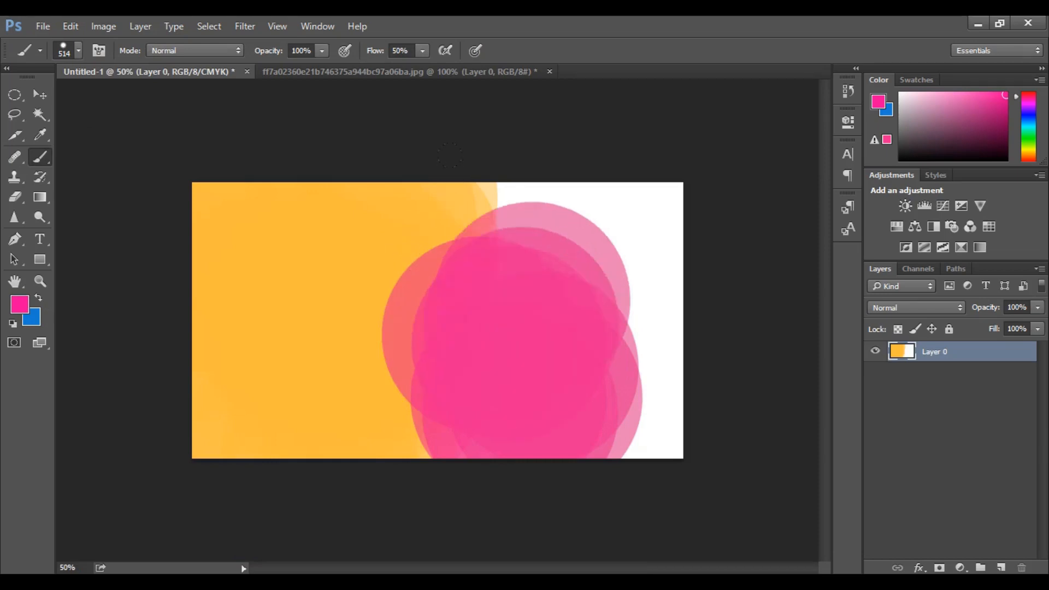
click(538, 242)
click(569, 239)
click(615, 235)
click(638, 274)
click(654, 321)
click(668, 366)
click(673, 411)
click(624, 444)
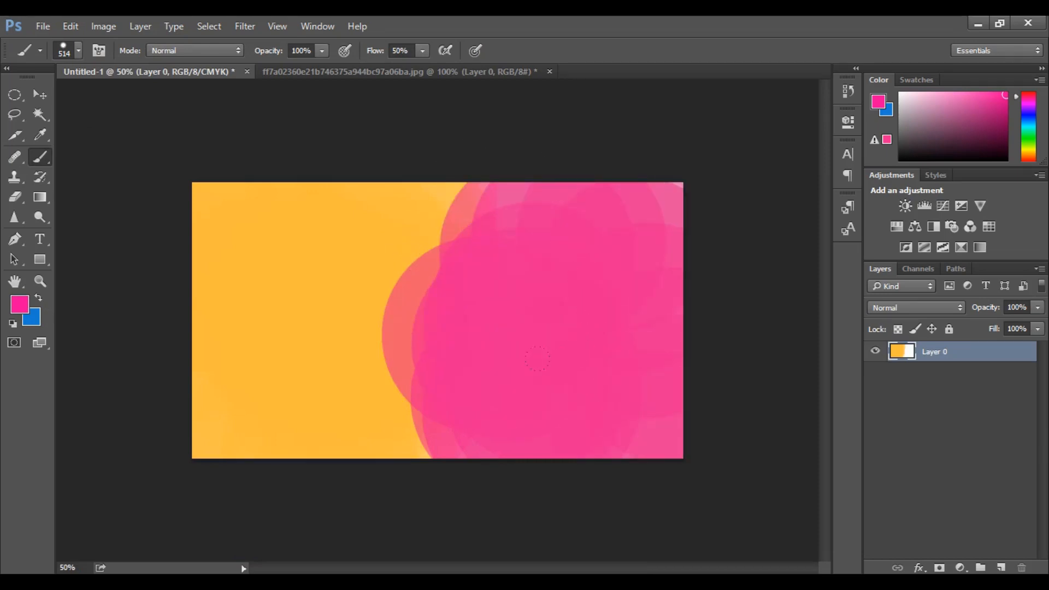
mouse_move(538, 359)
mouse_down()
mouse_move(633, 355)
mouse_move(653, 235)
mouse_move(578, 157)
mouse_up()
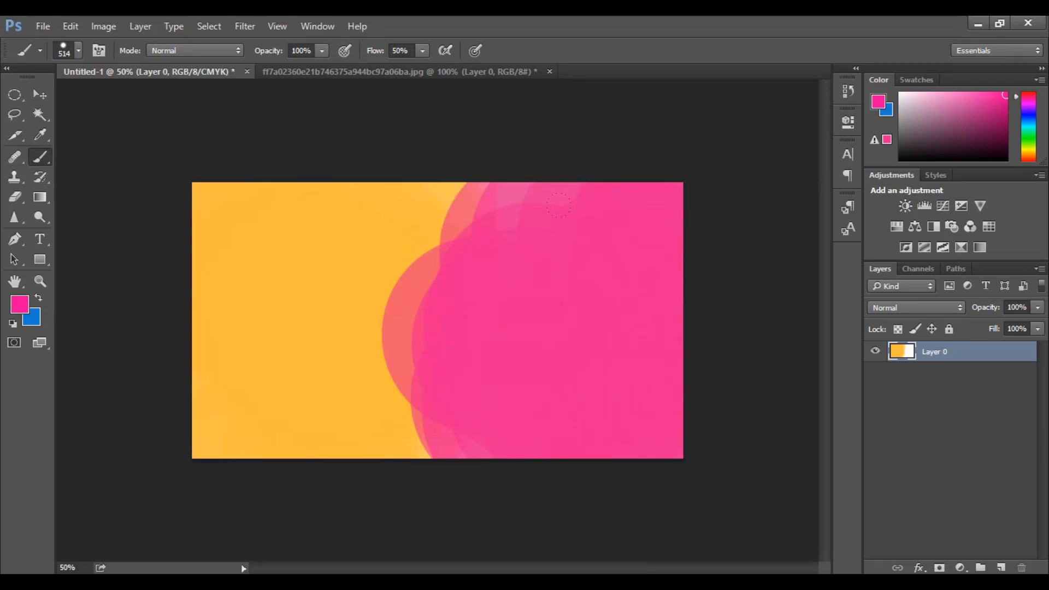
drag(558, 205, 471, 171)
click(437, 163)
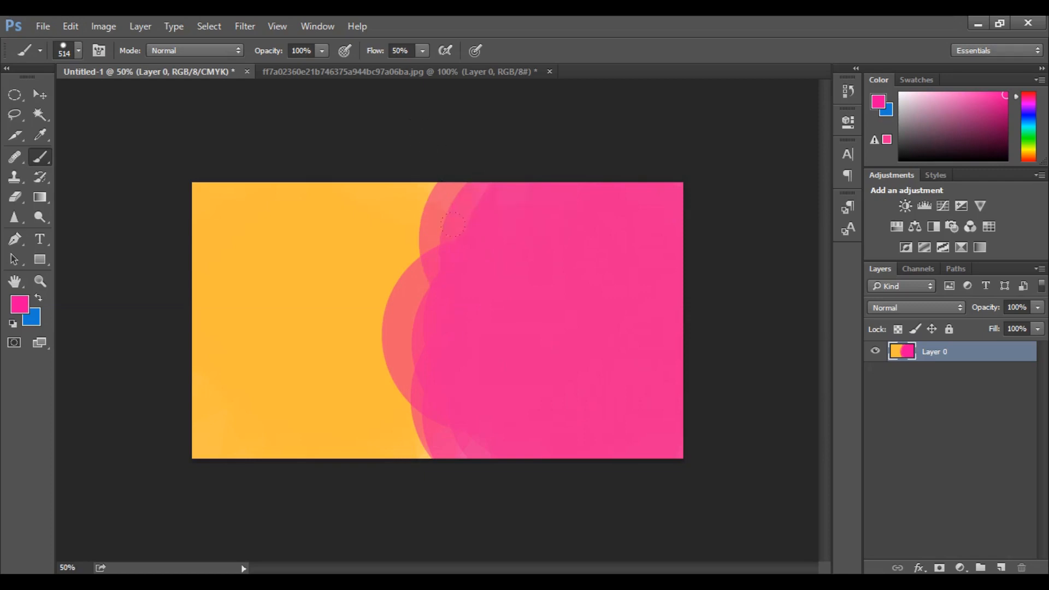
click(412, 328)
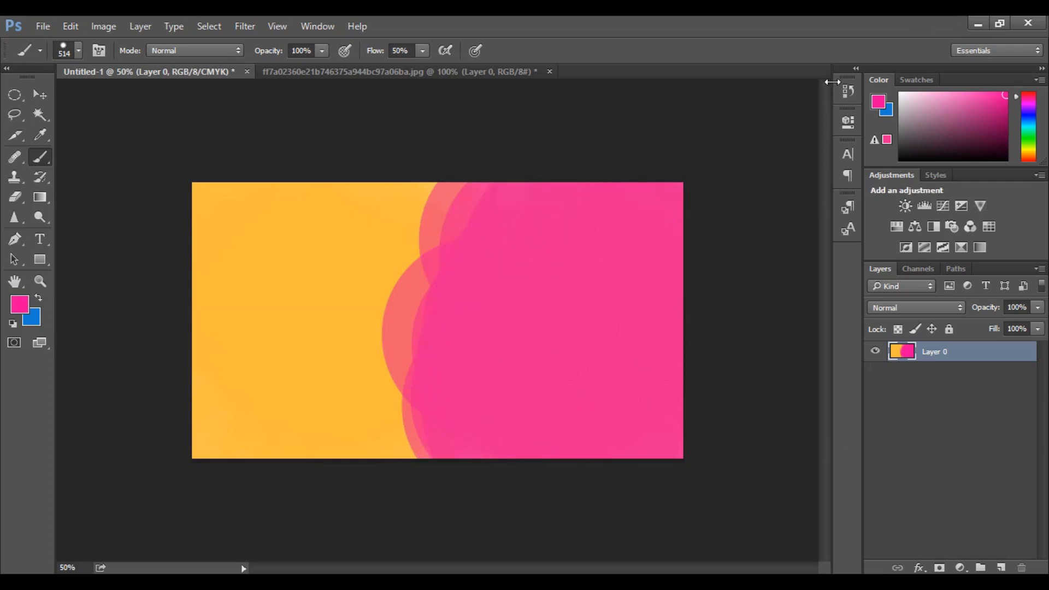
Sample the near-black colour at the left side of the iPhone banner in the banner image as foreground.
click(48, 127)
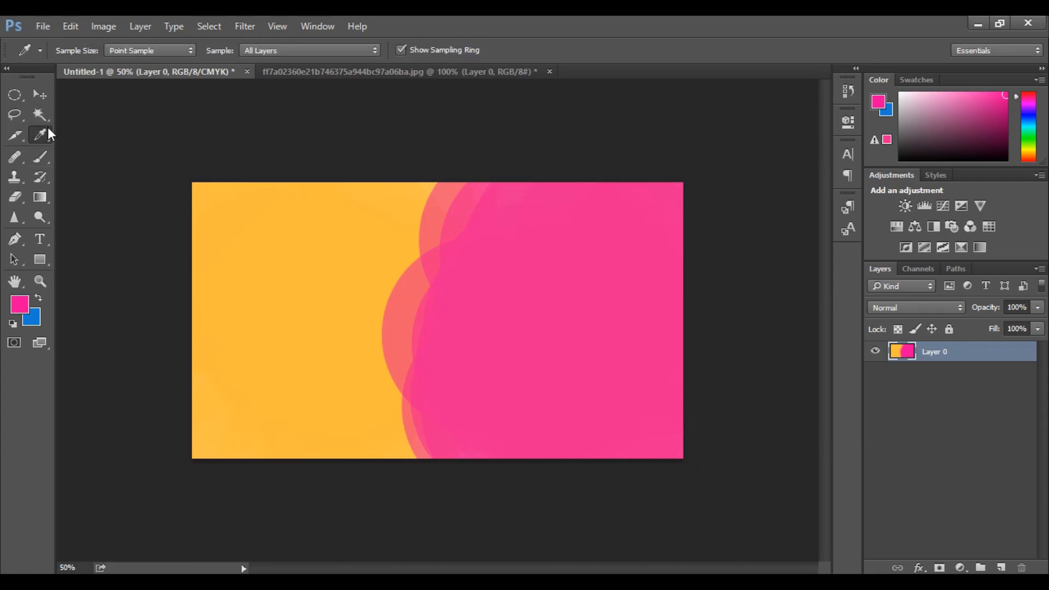
click(300, 73)
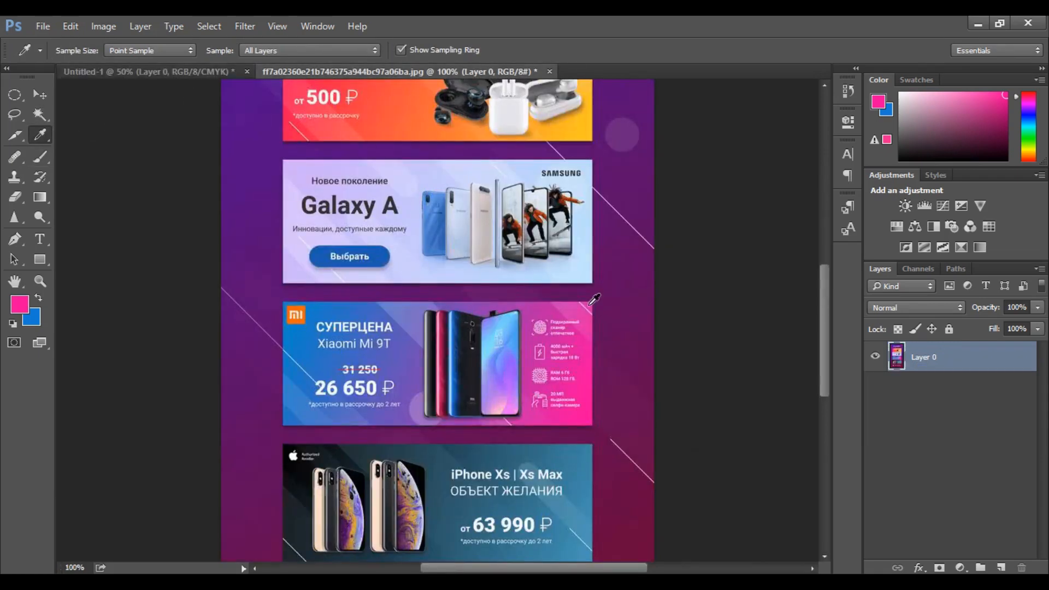
drag(822, 310, 814, 356)
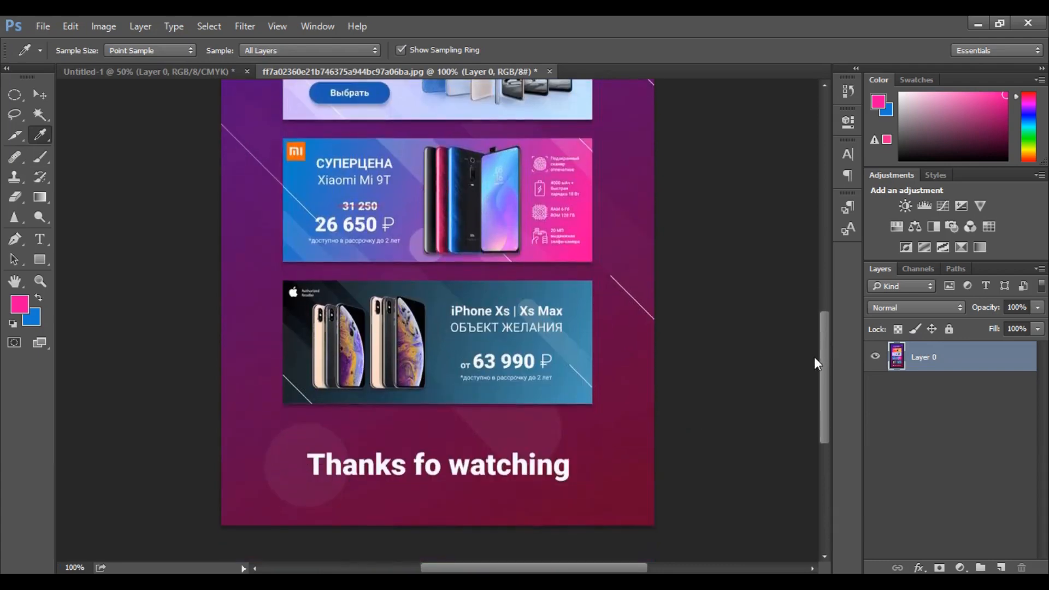
click(290, 336)
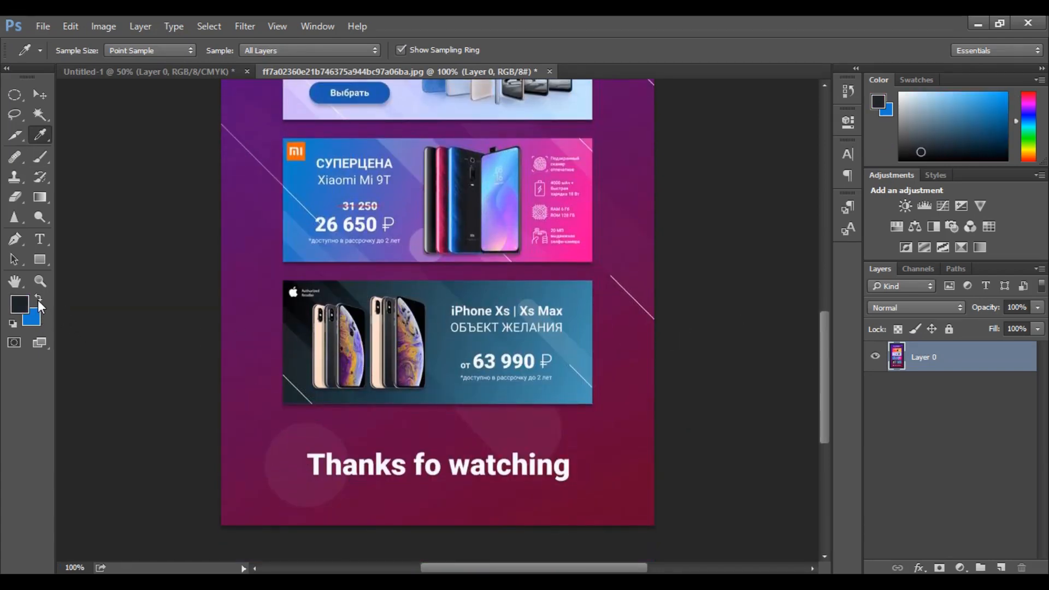
Paint overlapping near-black brush dabs over the lower-left corner of the Untitled-1 canvas.
click(39, 150)
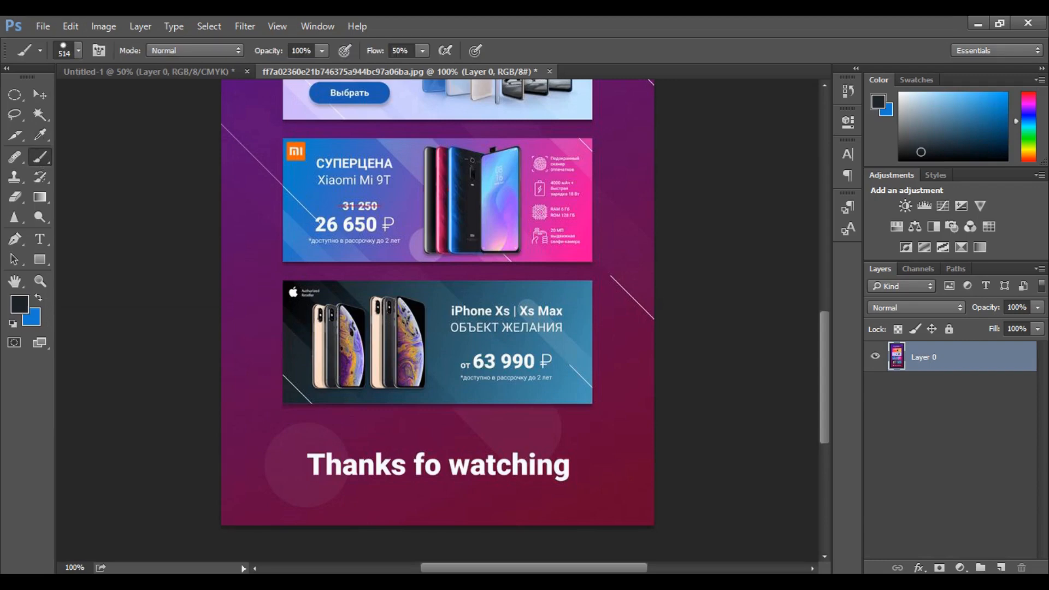
click(147, 71)
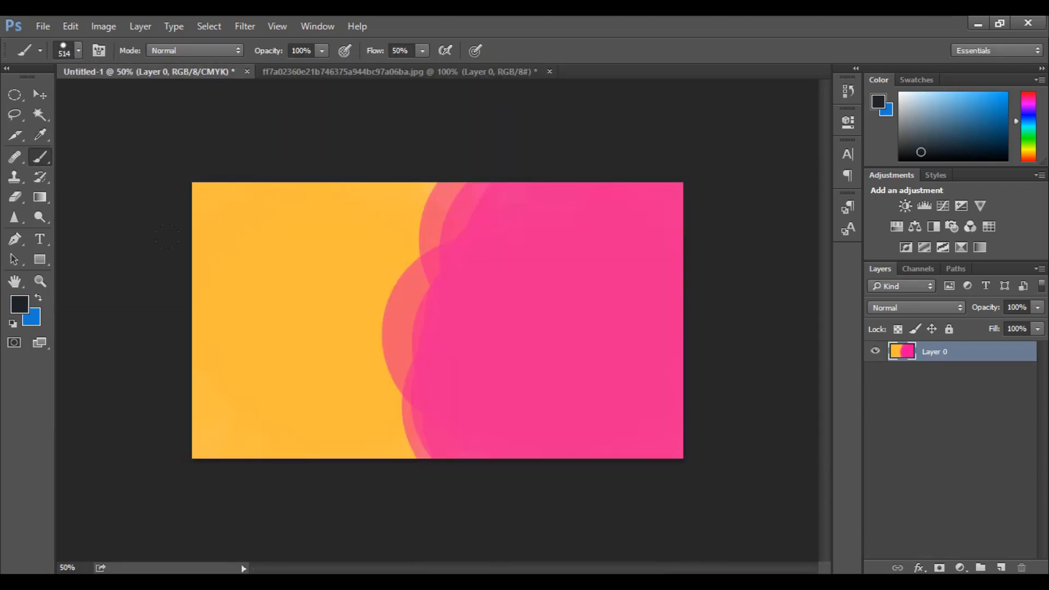
click(193, 472)
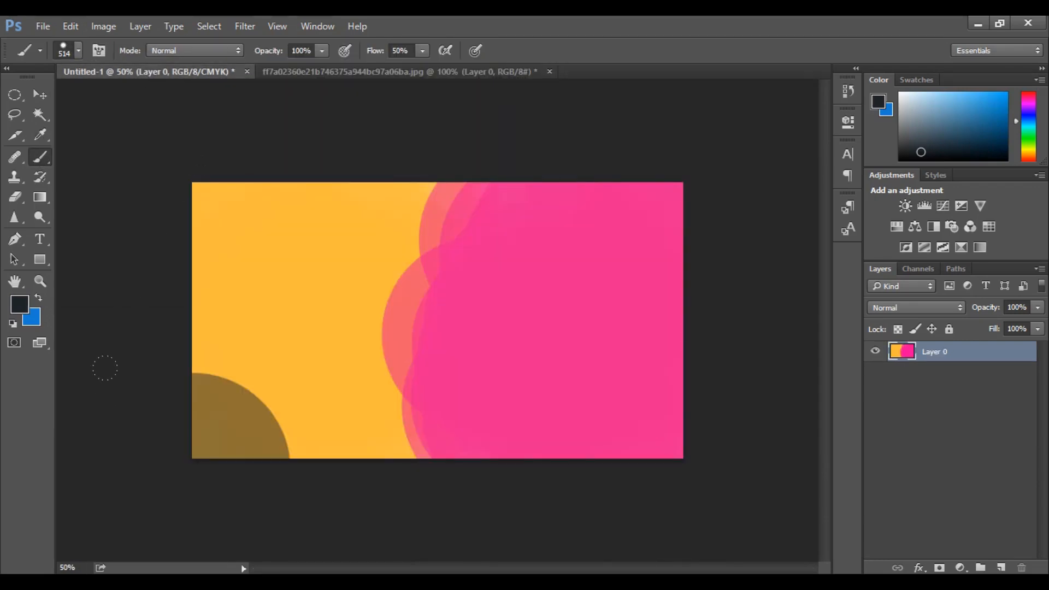
click(149, 439)
click(157, 400)
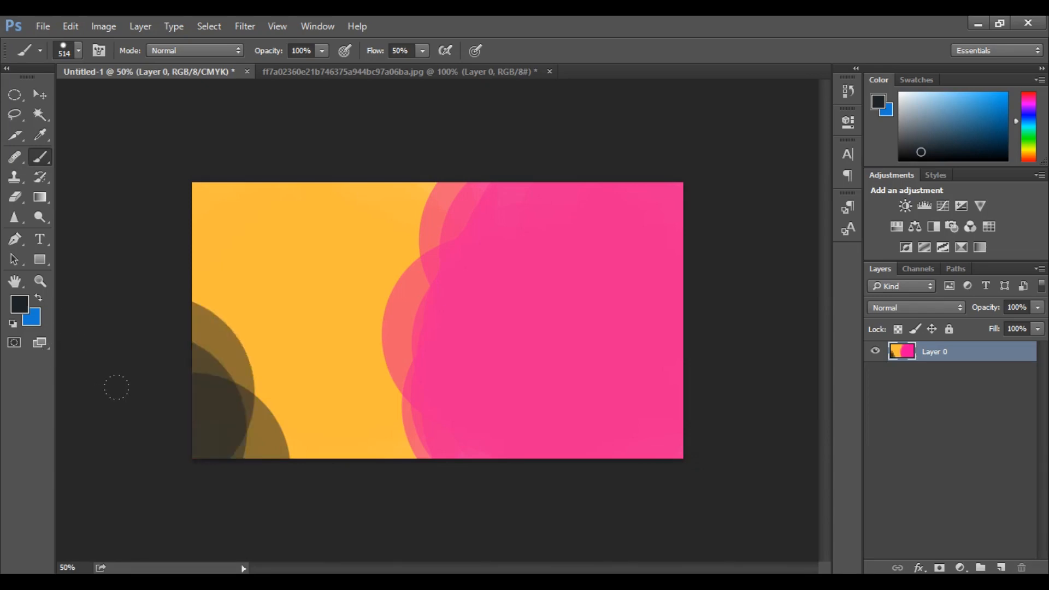
click(235, 484)
click(248, 445)
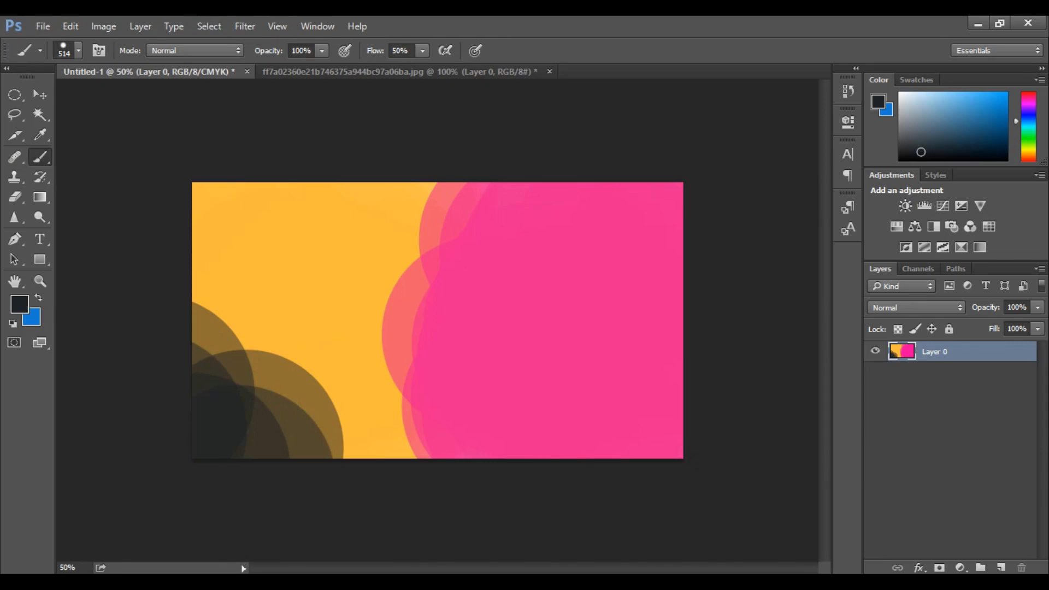
Sample the teal blue from the lower right of the iPhone banner in the banner image as foreground colour.
click(39, 135)
drag(300, 72, 307, 73)
click(307, 74)
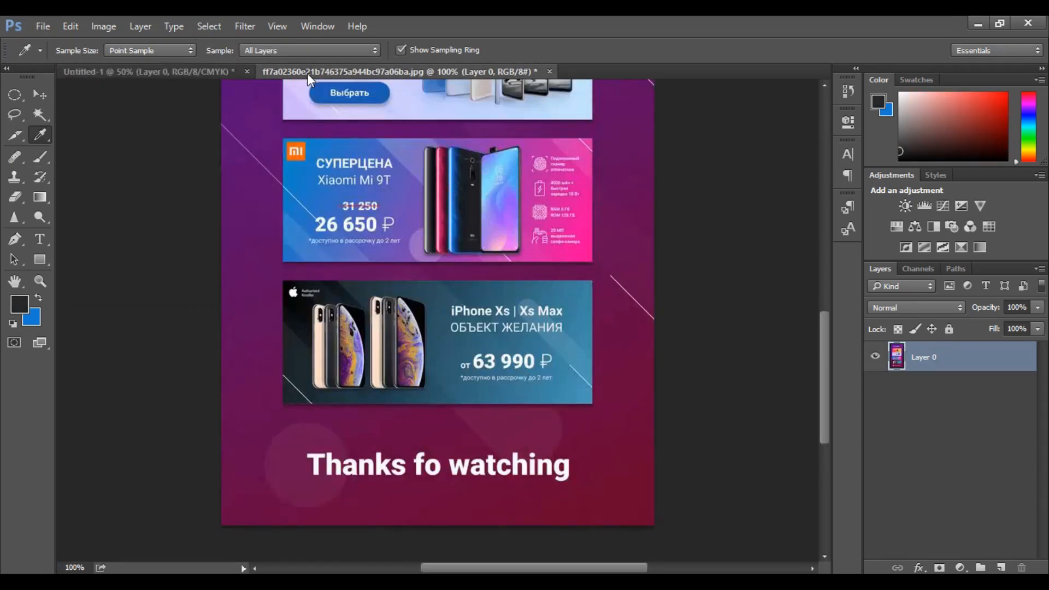
click(574, 380)
click(574, 382)
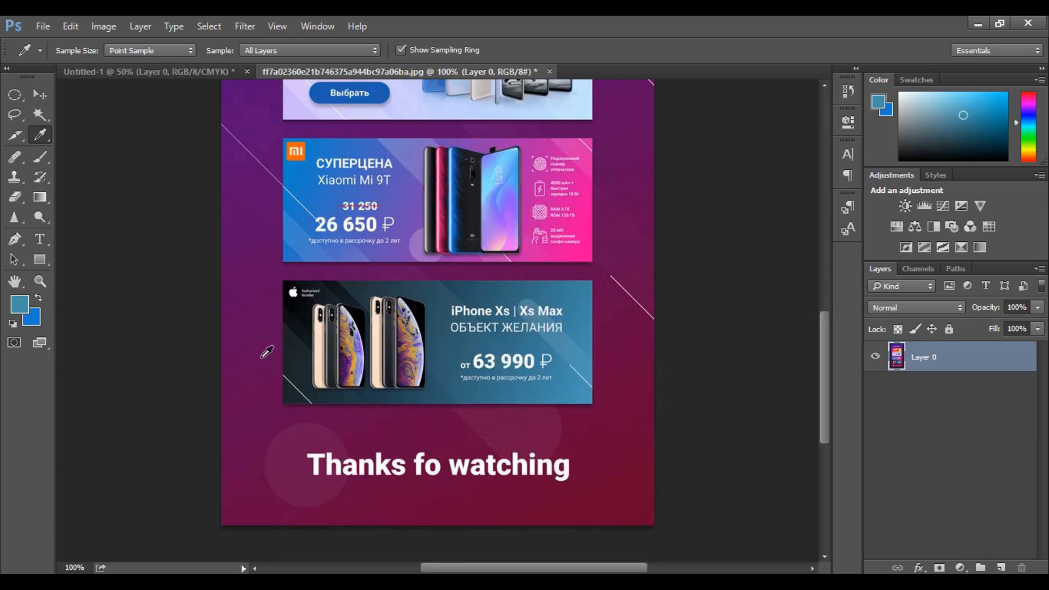
Paint overlapping teal blue brush dabs over the upper-left corner of the Untitled-1 canvas.
click(40, 157)
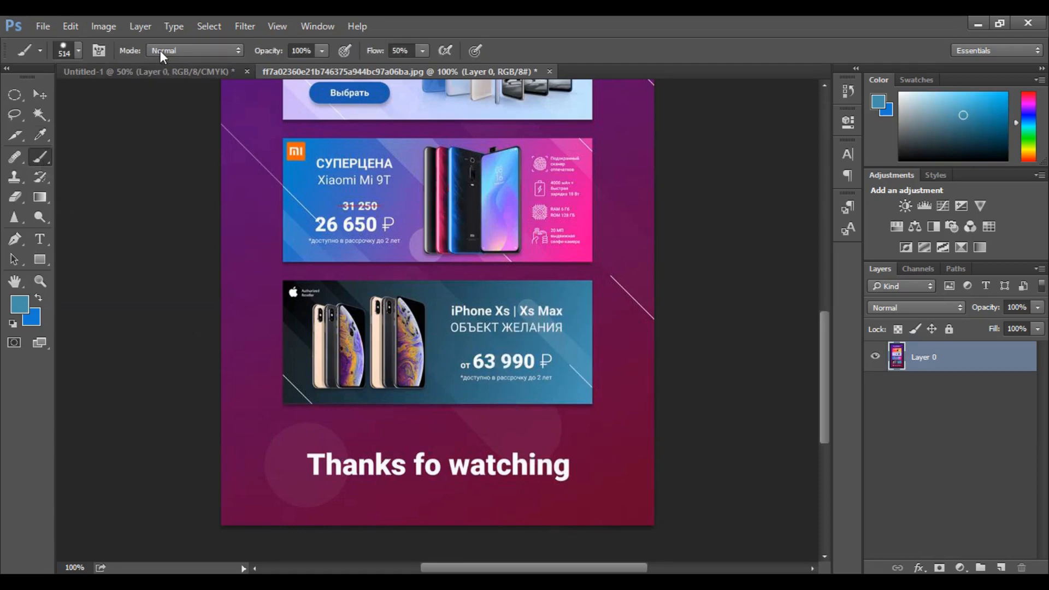
click(157, 71)
click(197, 177)
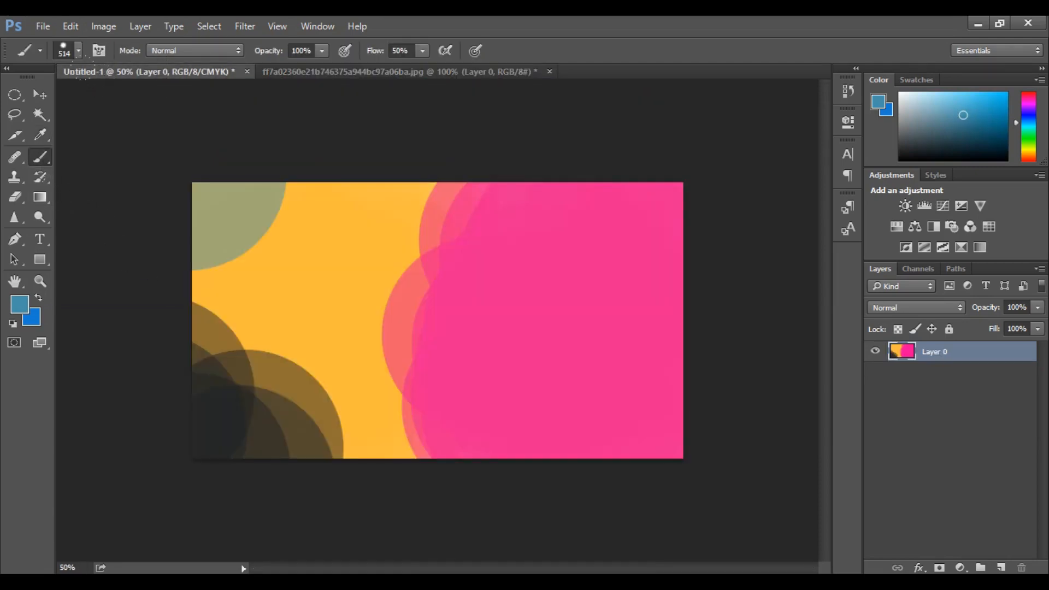
click(273, 173)
click(186, 208)
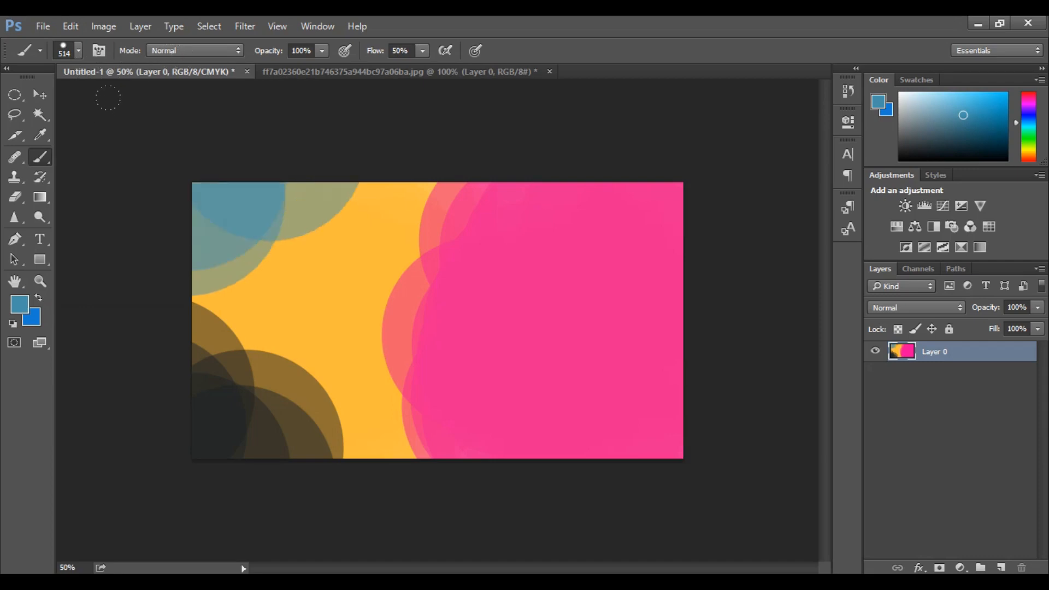
click(262, 208)
click(317, 191)
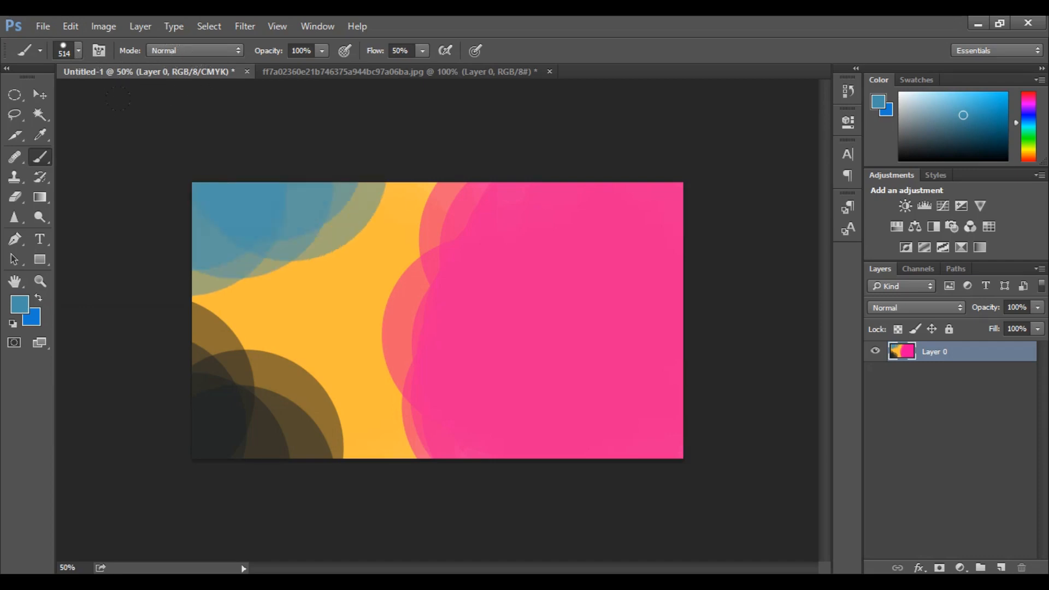
click(224, 213)
click(275, 202)
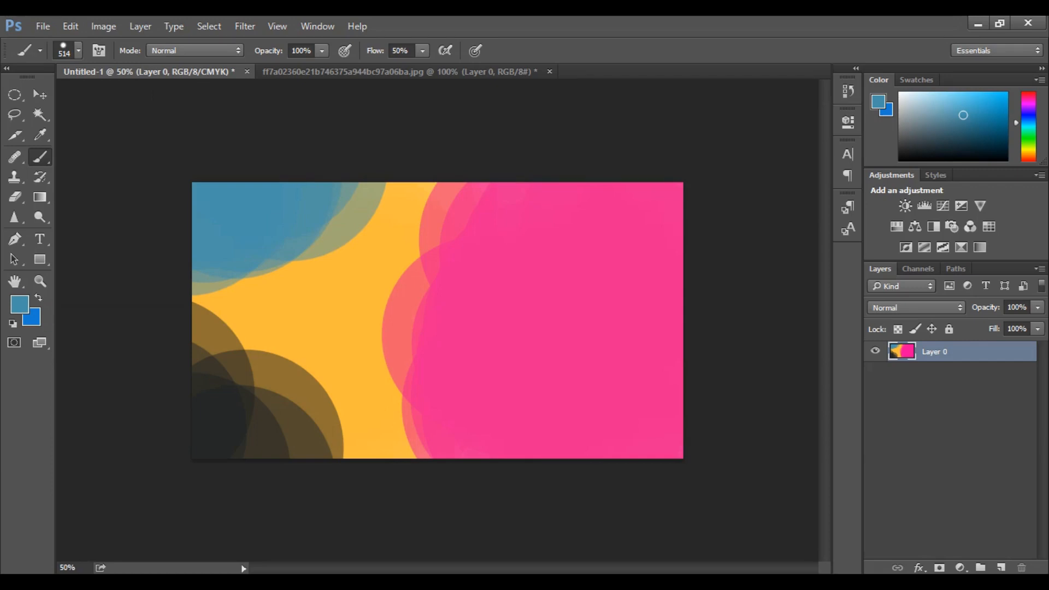
Sample the dark plum background colour left of the "Thanks fo watching" text in the banner image as foreground.
click(368, 71)
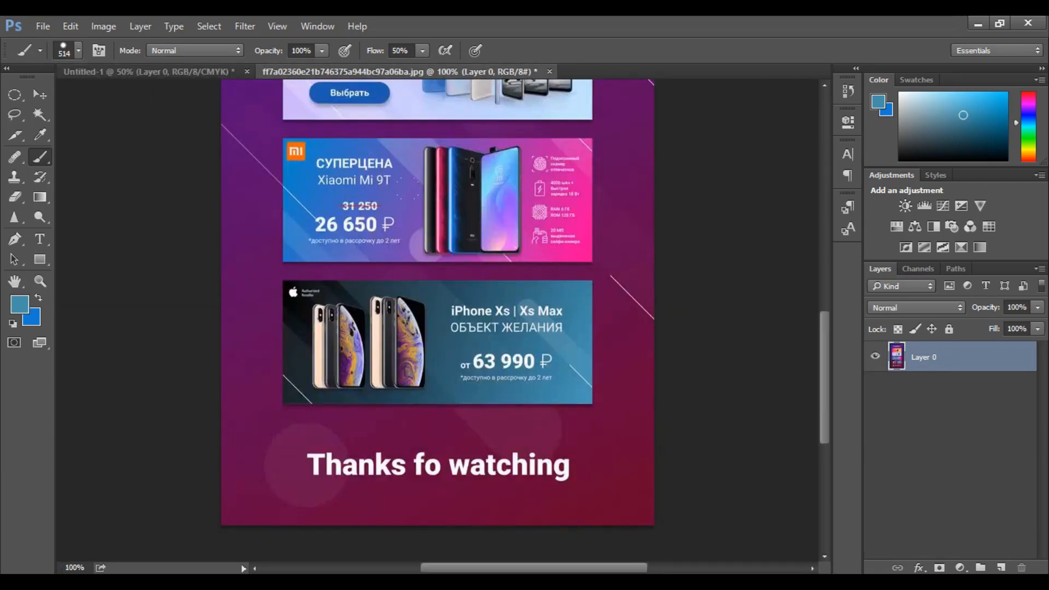
click(39, 132)
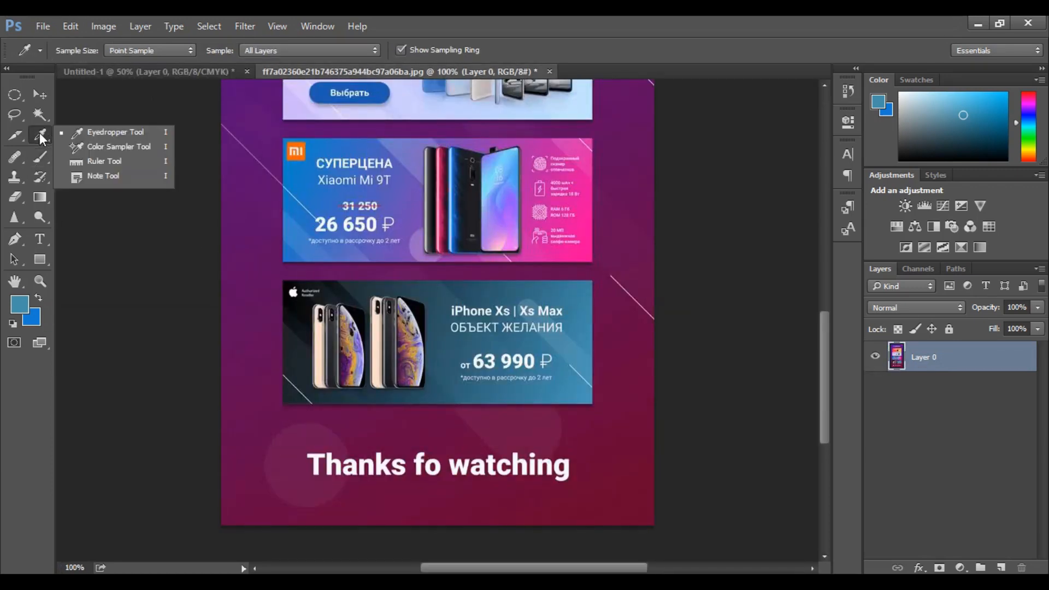
click(106, 131)
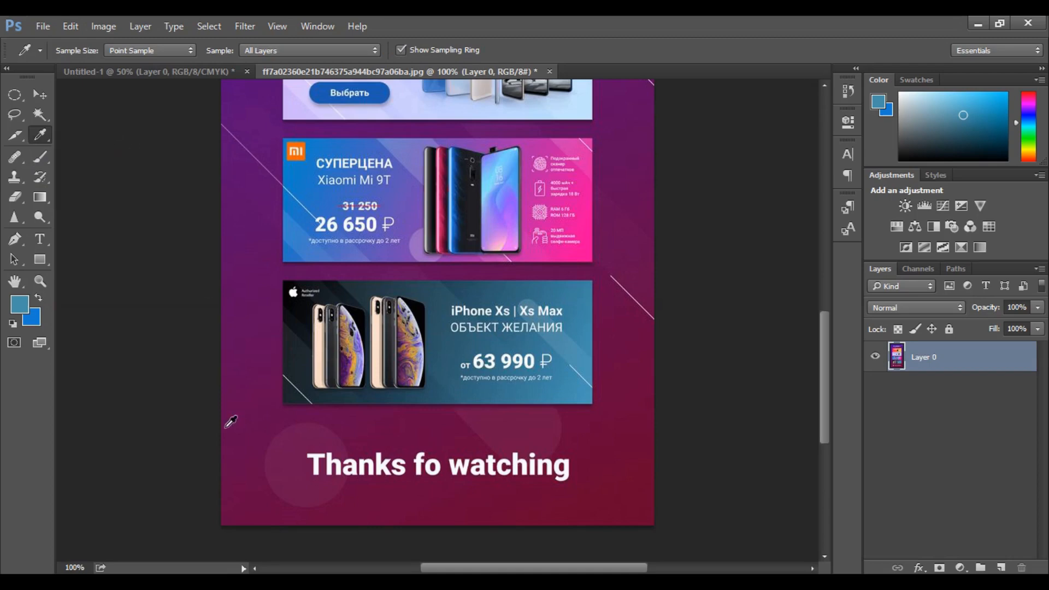
click(239, 463)
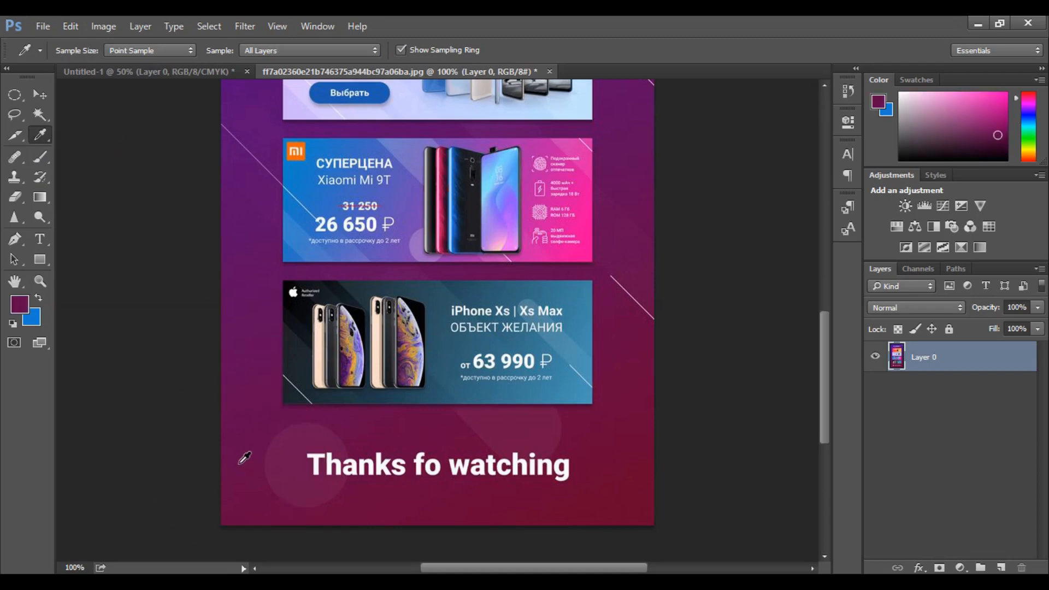
Paint overlapping dark plum brush dabs across the middle of the Untitled-1 canvas, slightly left of centre.
click(40, 158)
click(168, 69)
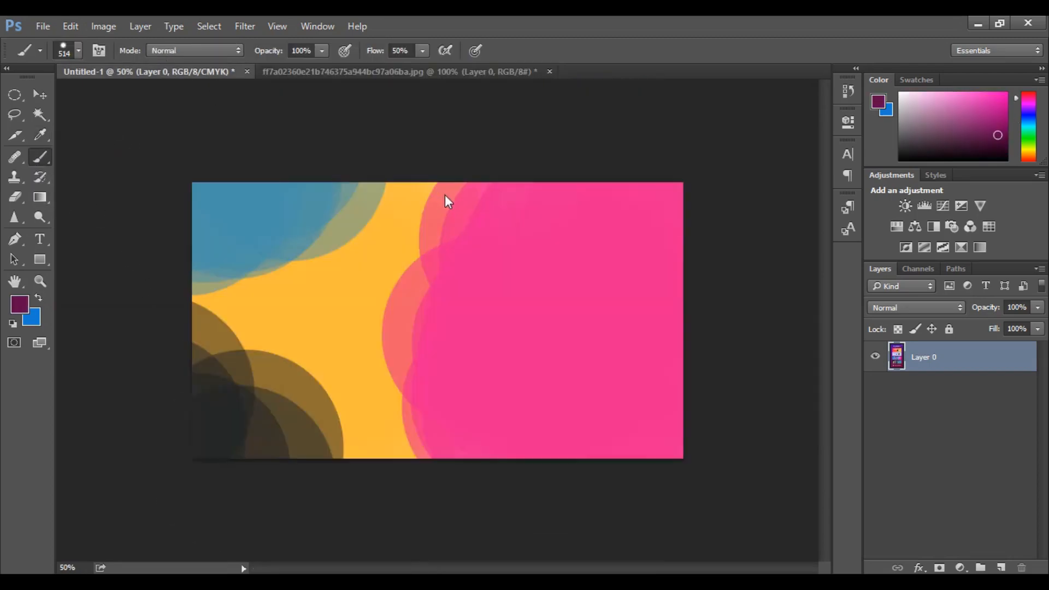
click(369, 282)
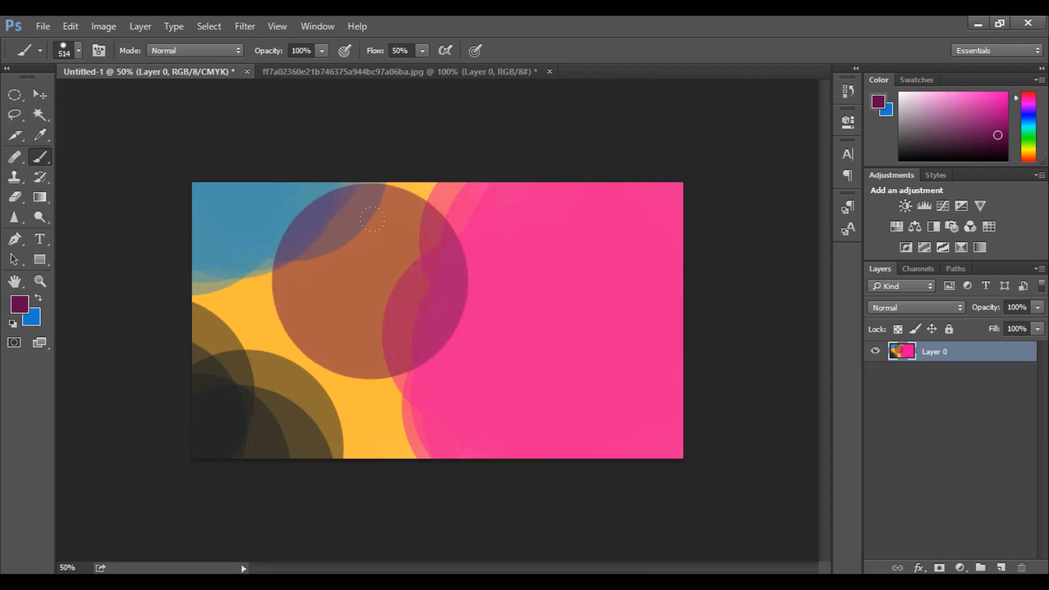
click(457, 305)
click(375, 345)
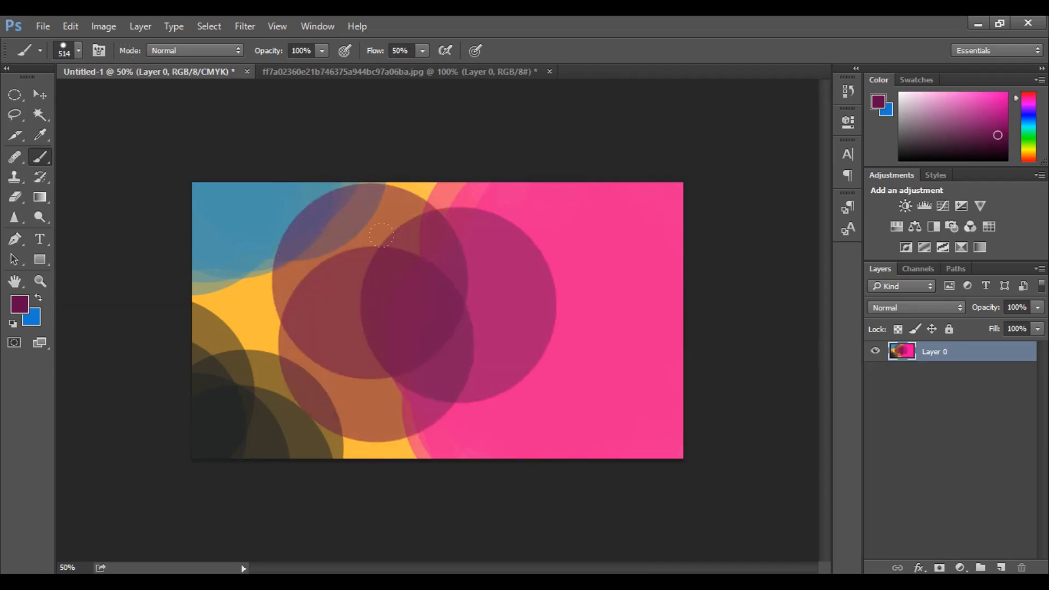
click(416, 313)
click(372, 340)
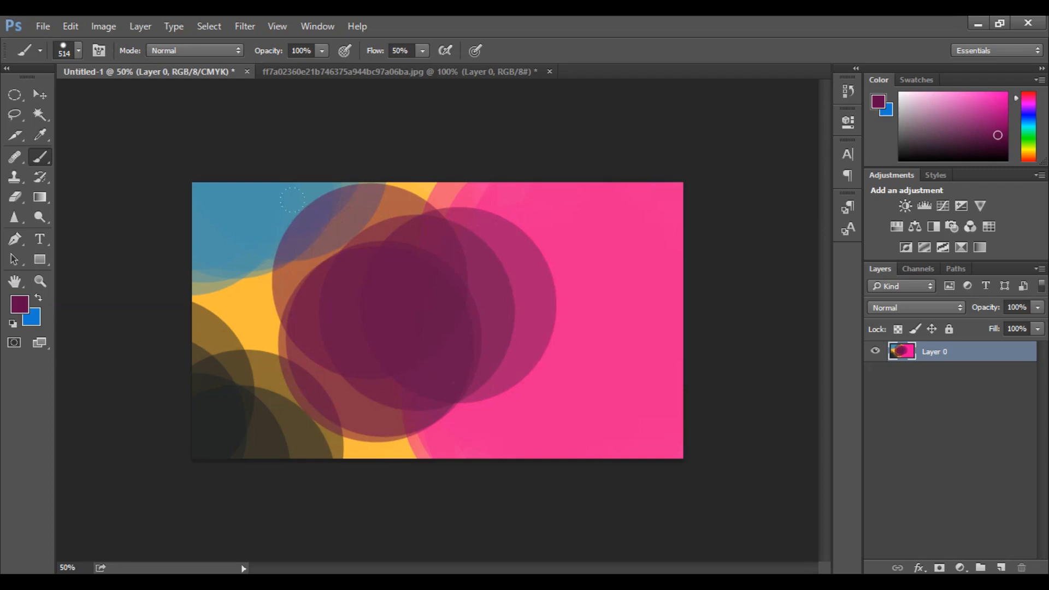
click(361, 257)
click(449, 307)
click(388, 346)
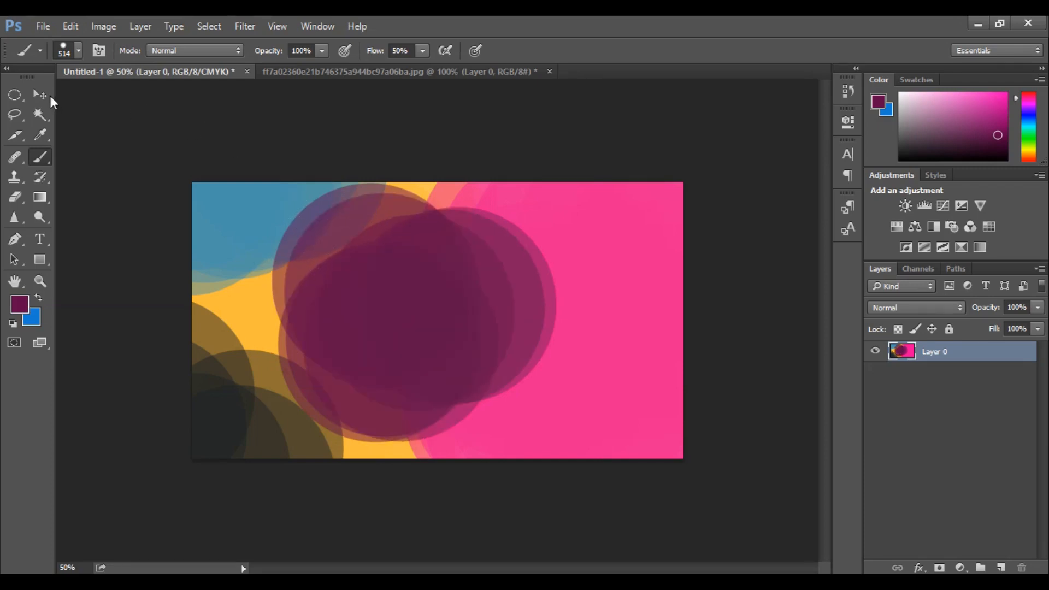
Sample the pale lavender at the left side of the Galaxy A banner in the banner image as foreground colour.
drag(40, 135, 62, 136)
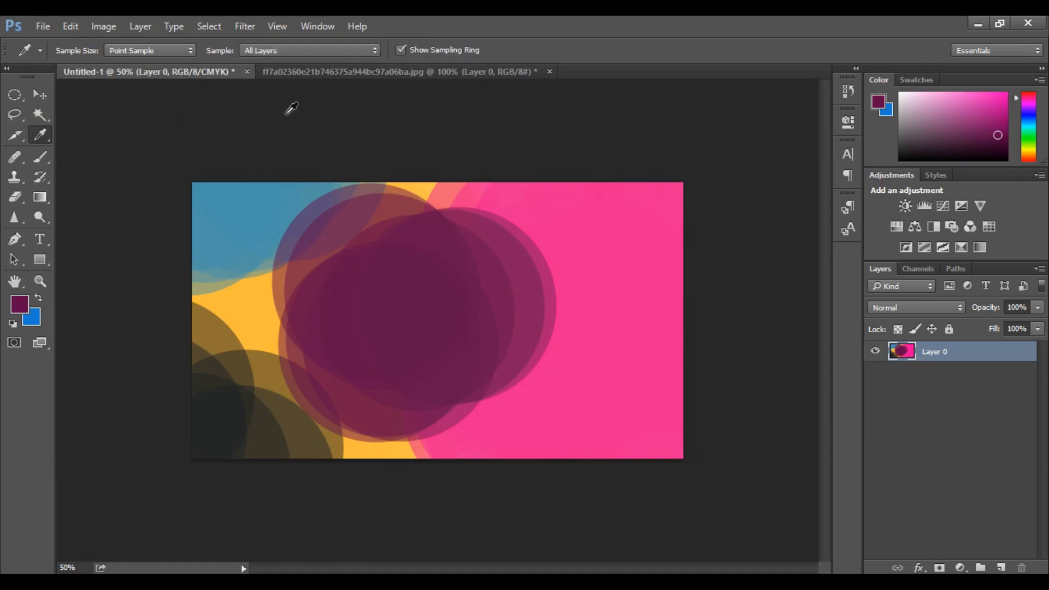
click(328, 71)
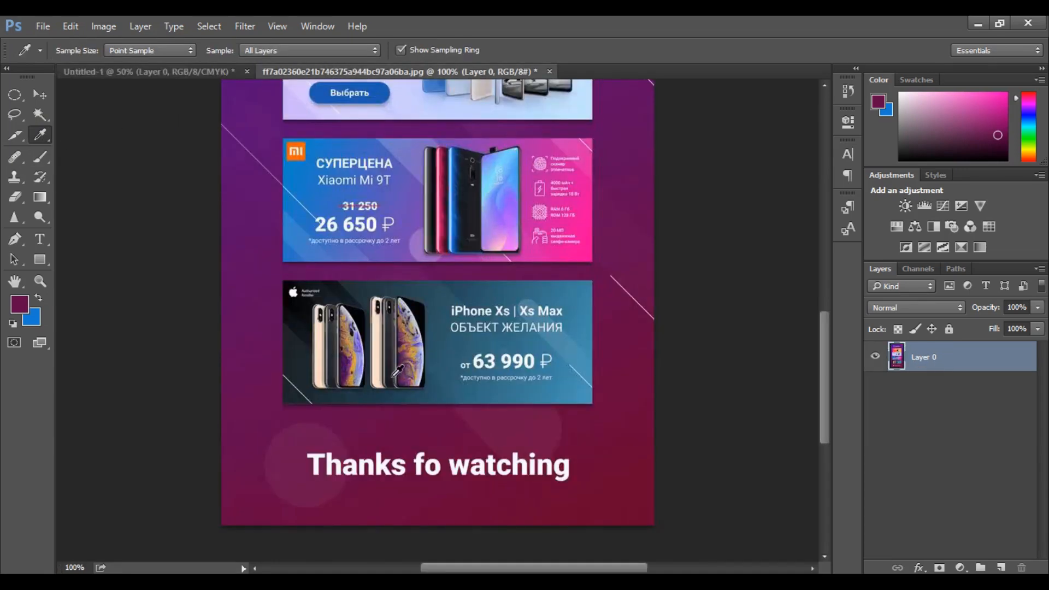
drag(821, 355, 819, 291)
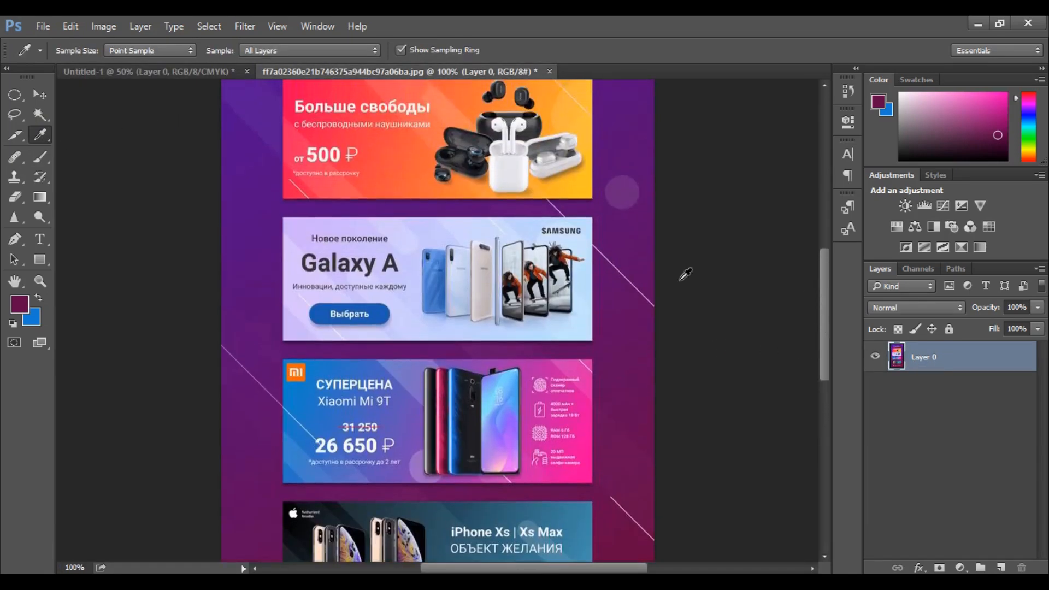
click(301, 263)
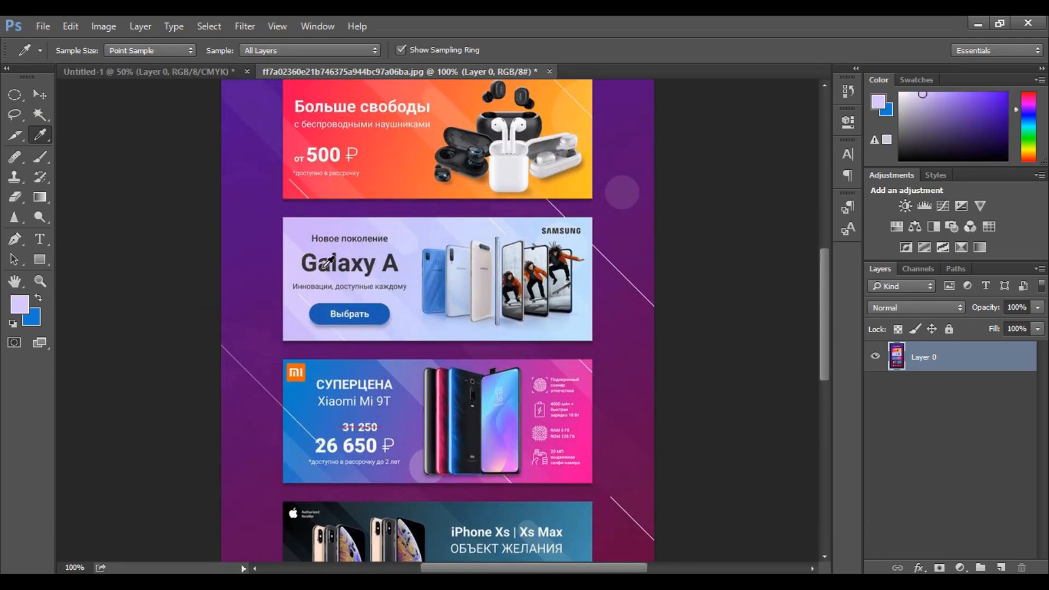
Paint overlapping pale lavender brush dabs over the upper-right corner of the Untitled-1 canvas.
click(41, 158)
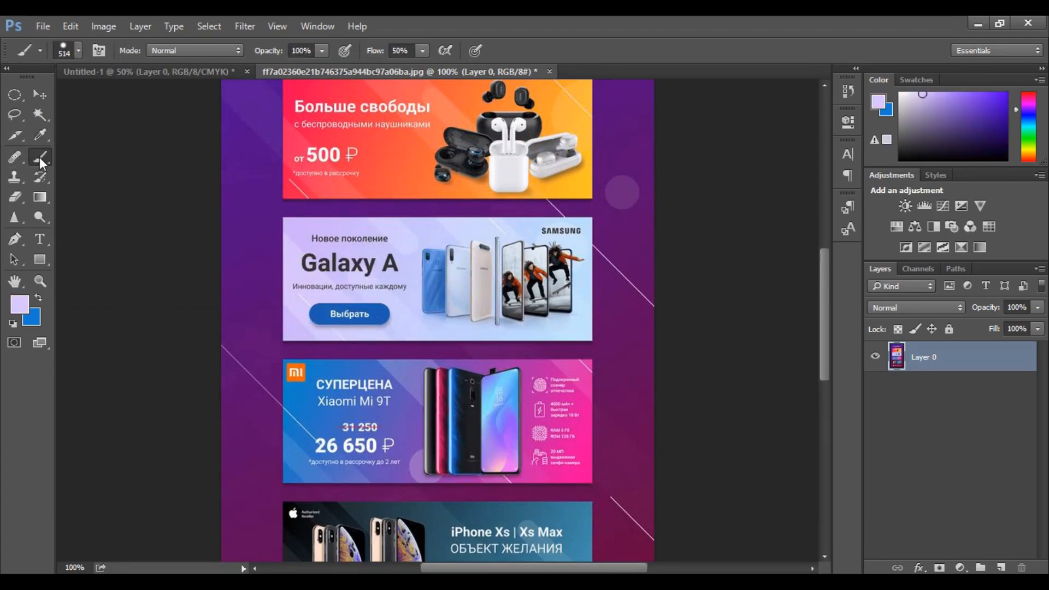
click(134, 71)
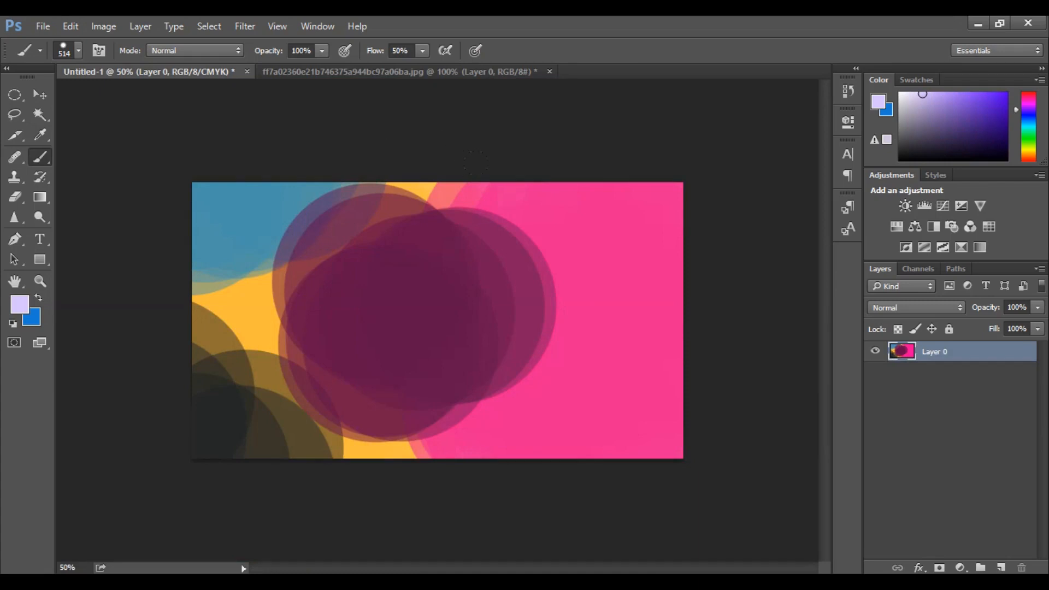
click(632, 147)
click(669, 175)
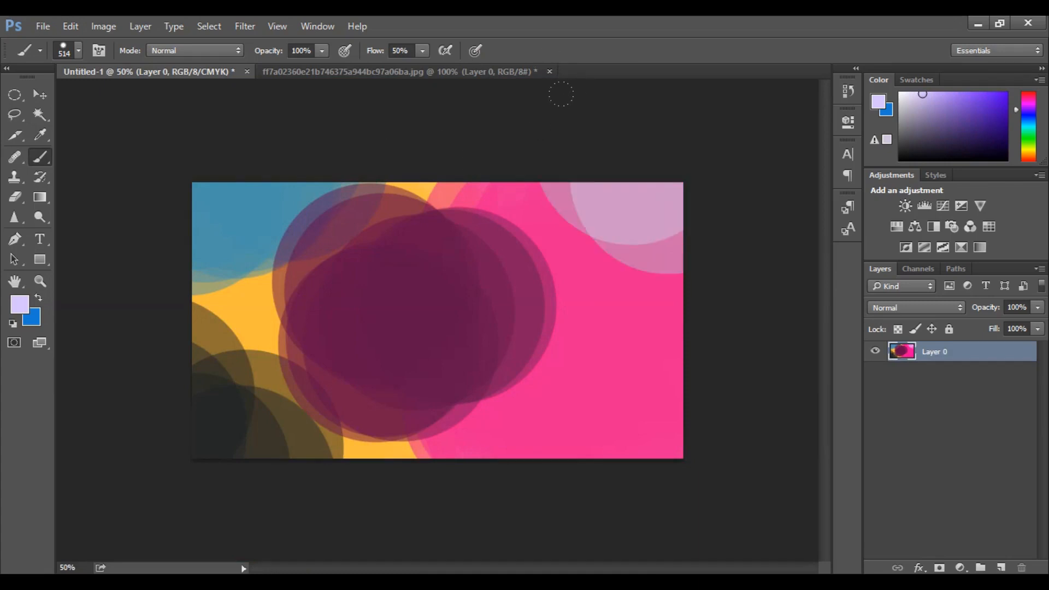
click(647, 186)
click(685, 215)
click(678, 217)
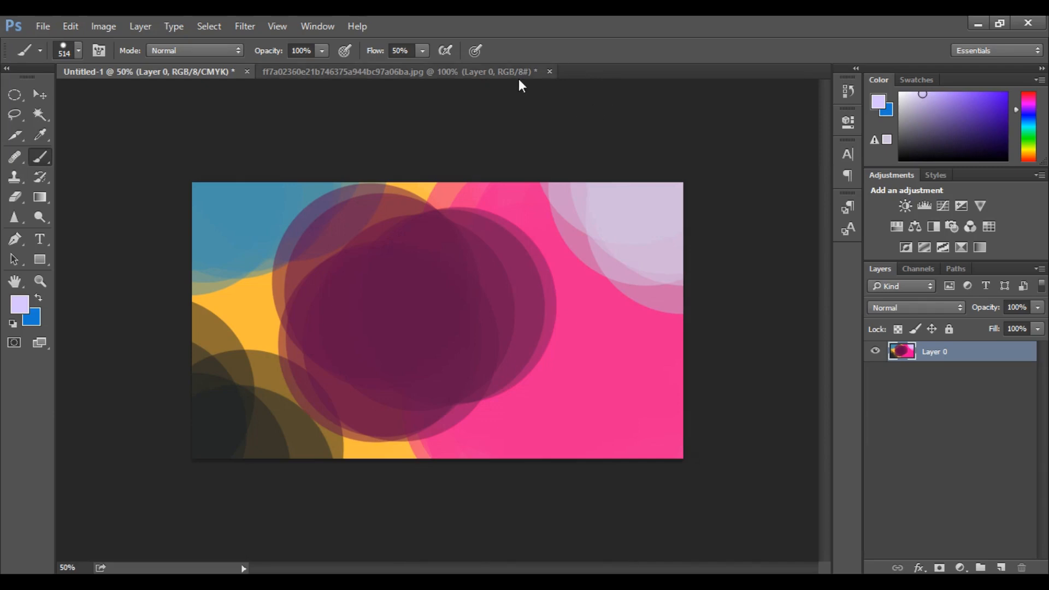
Sample the light warm grey from the pale phone in the Galaxy A banner as foreground colour.
click(41, 134)
click(437, 73)
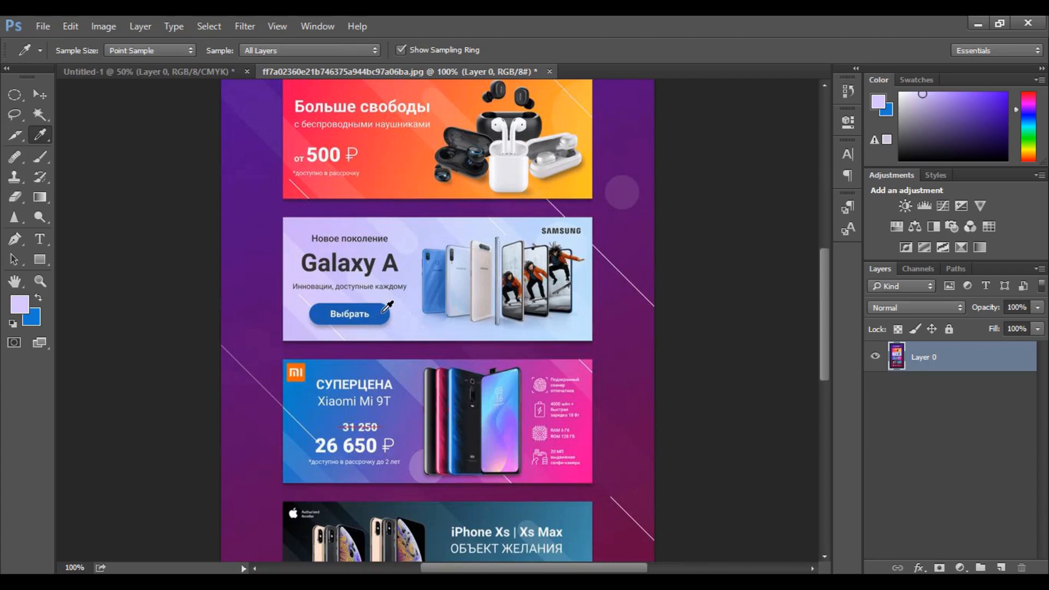
click(488, 281)
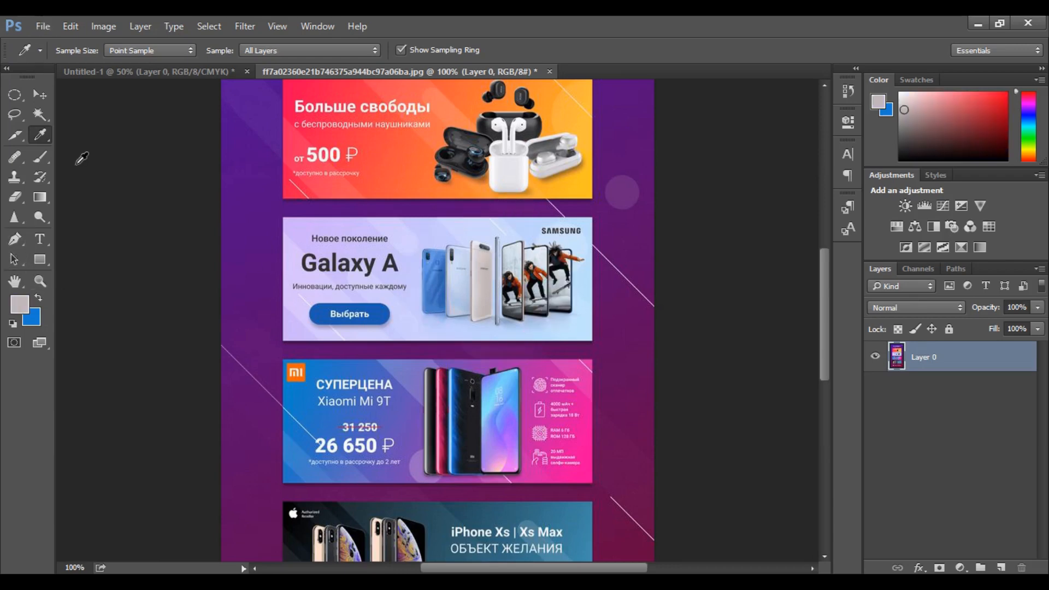
Paint overlapping light grey dabs over the lower-right corner of the Untitled-1 canvas with the 514 px hard round brush.
click(36, 156)
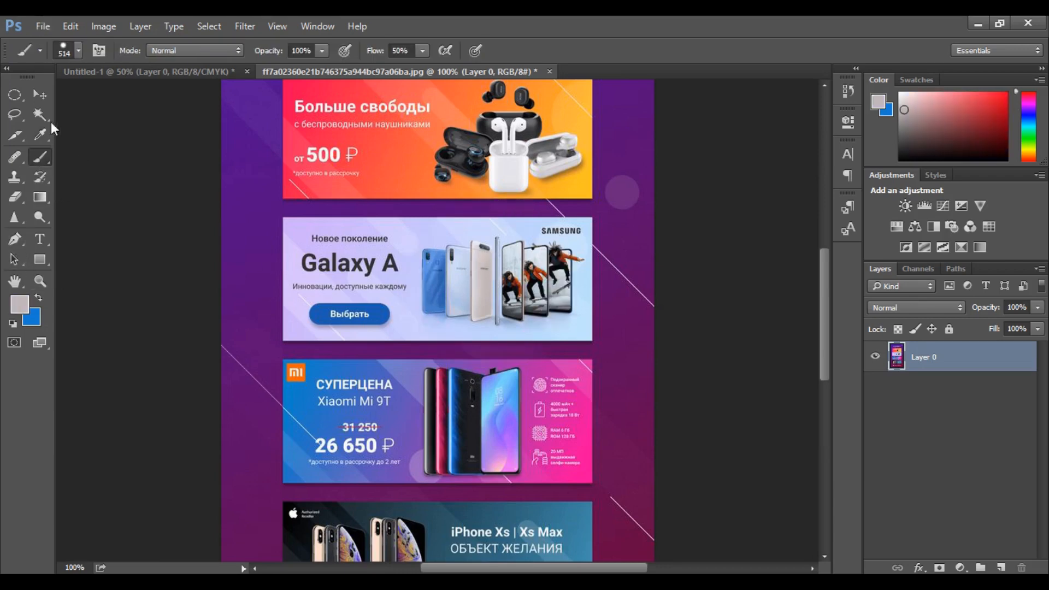
click(76, 49)
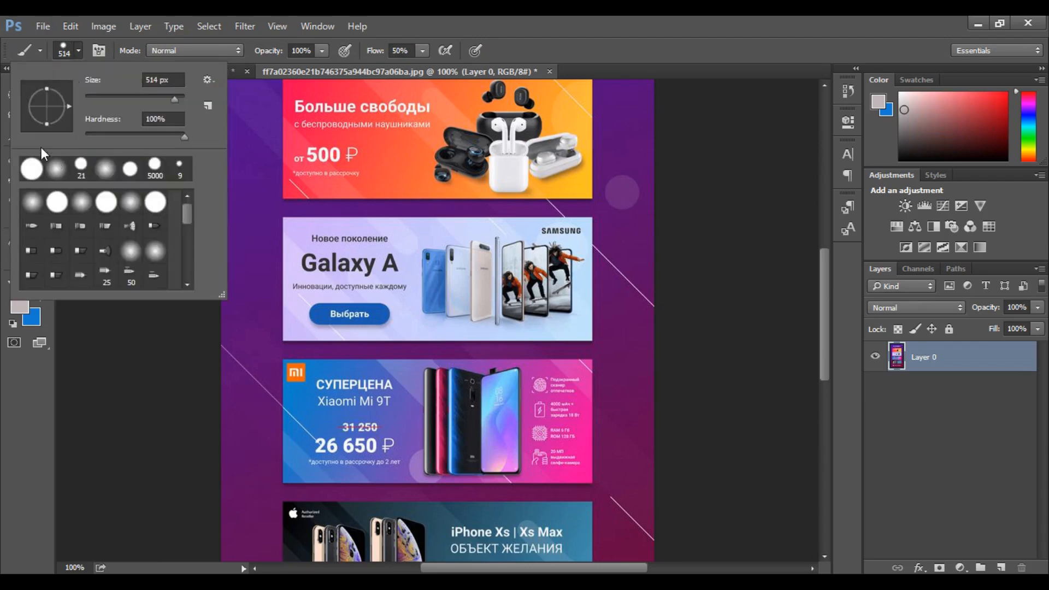
click(23, 175)
click(432, 16)
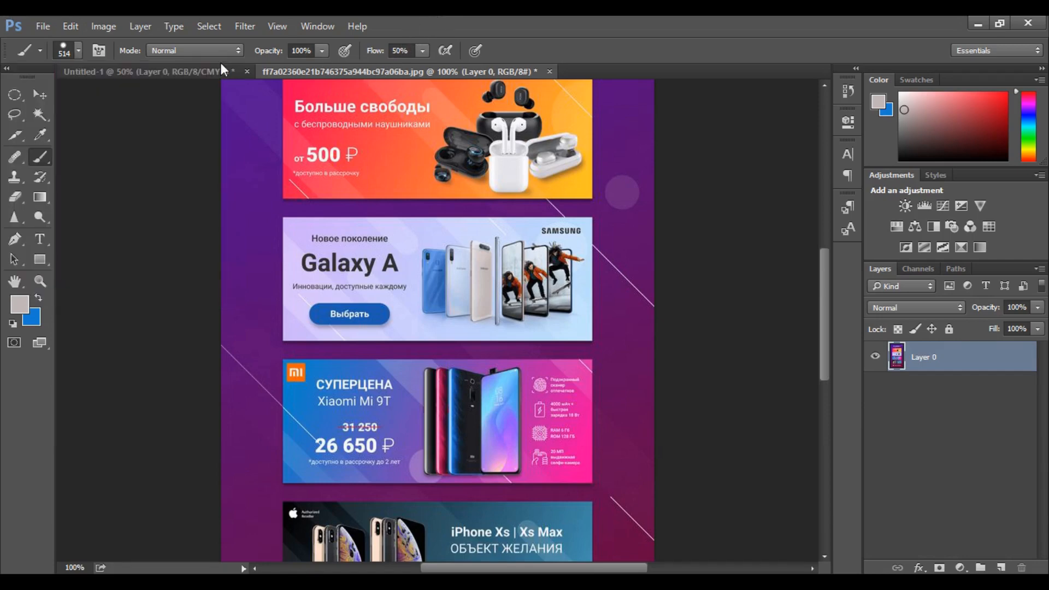
click(136, 70)
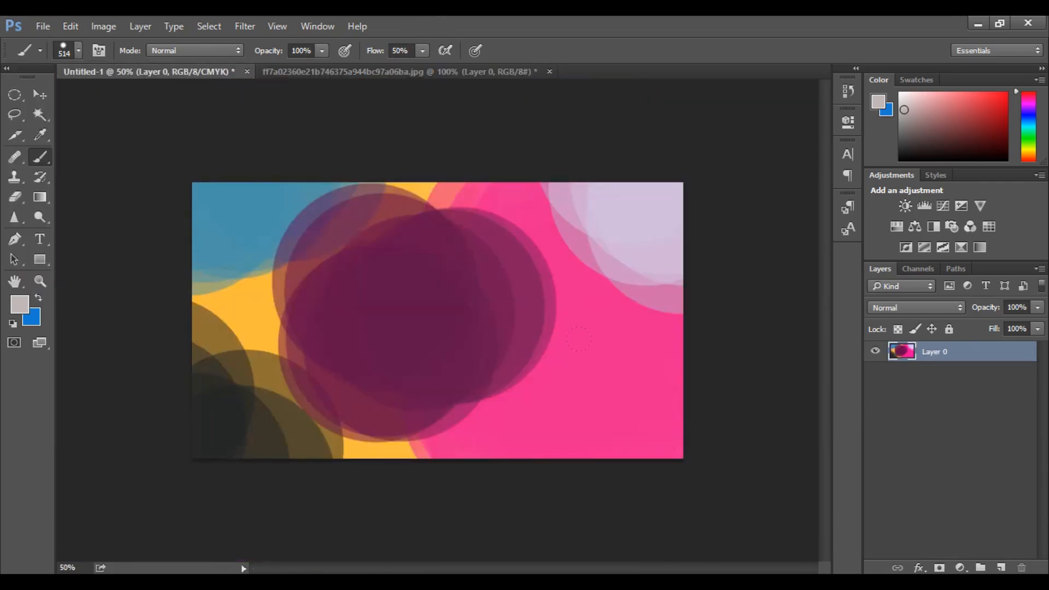
click(688, 475)
click(639, 476)
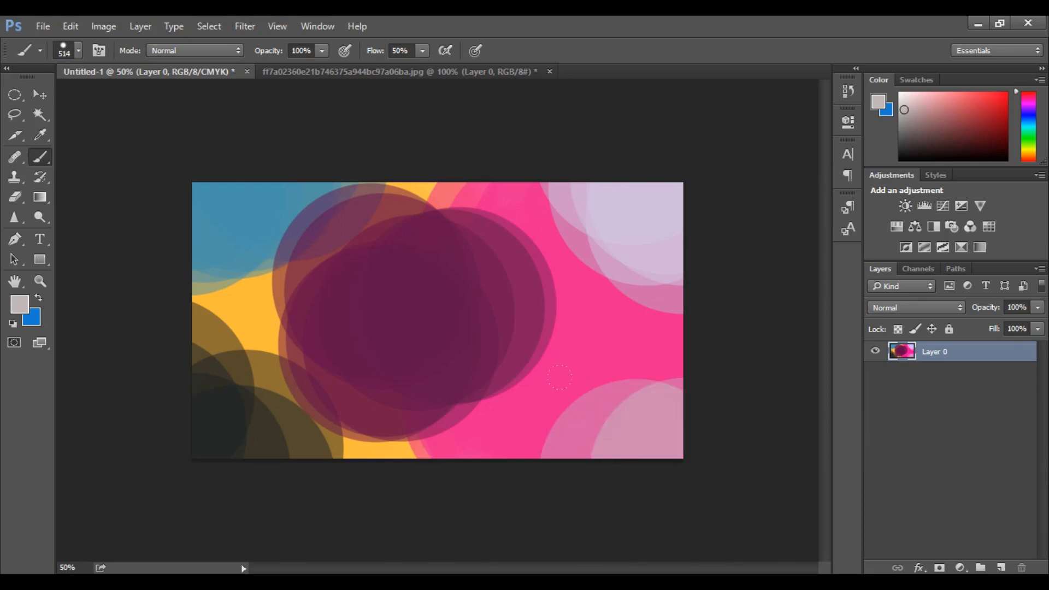
click(658, 451)
click(655, 440)
click(657, 439)
click(545, 377)
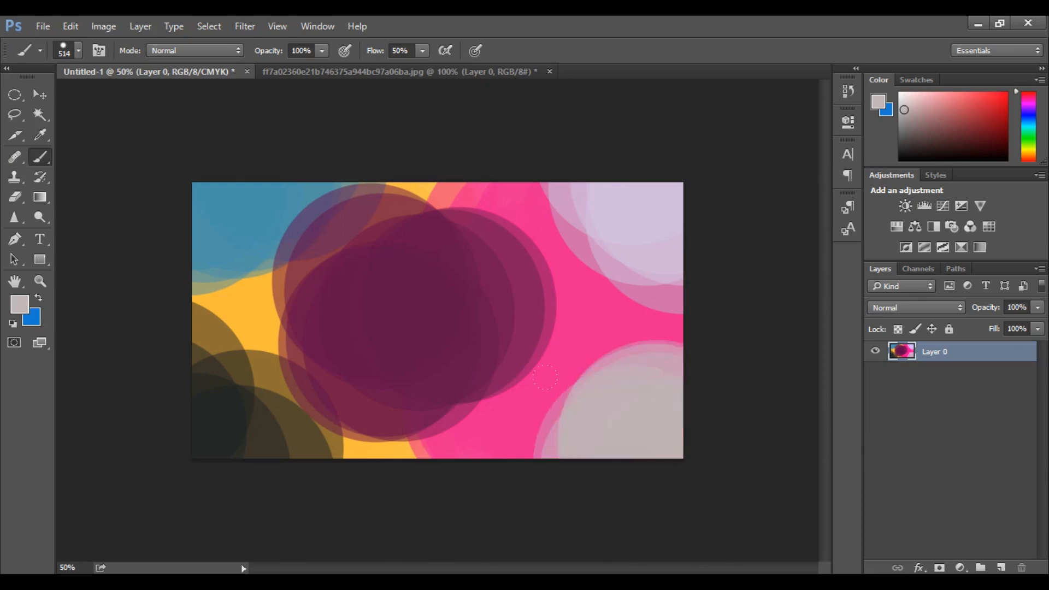
click(482, 384)
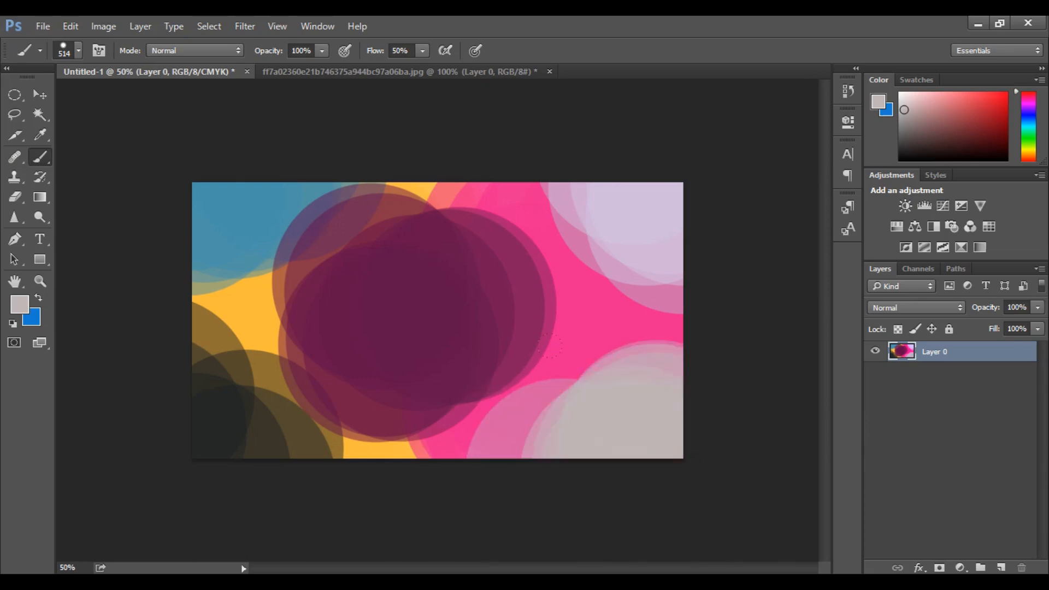
click(577, 343)
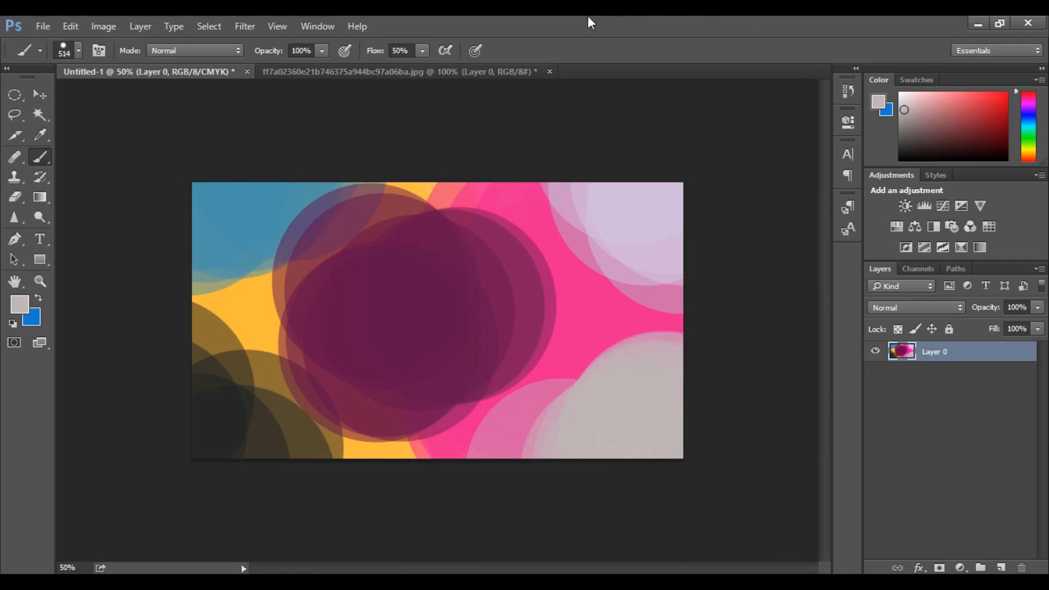
Sample the purple from the front iPhone's screen at the left of the iPhone Xs banner in the banner image as foreground colour.
click(308, 71)
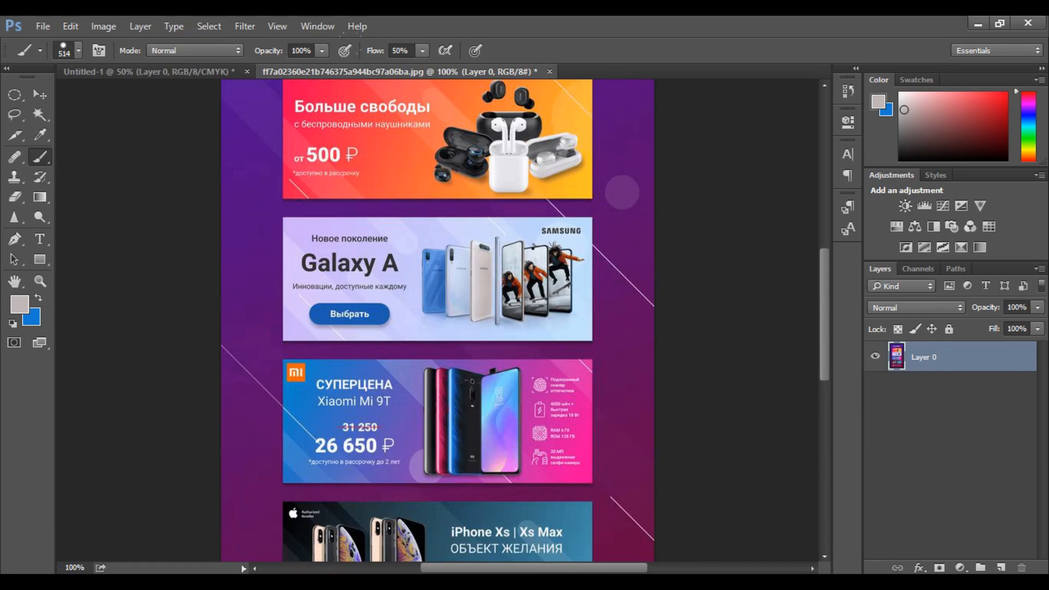
click(41, 133)
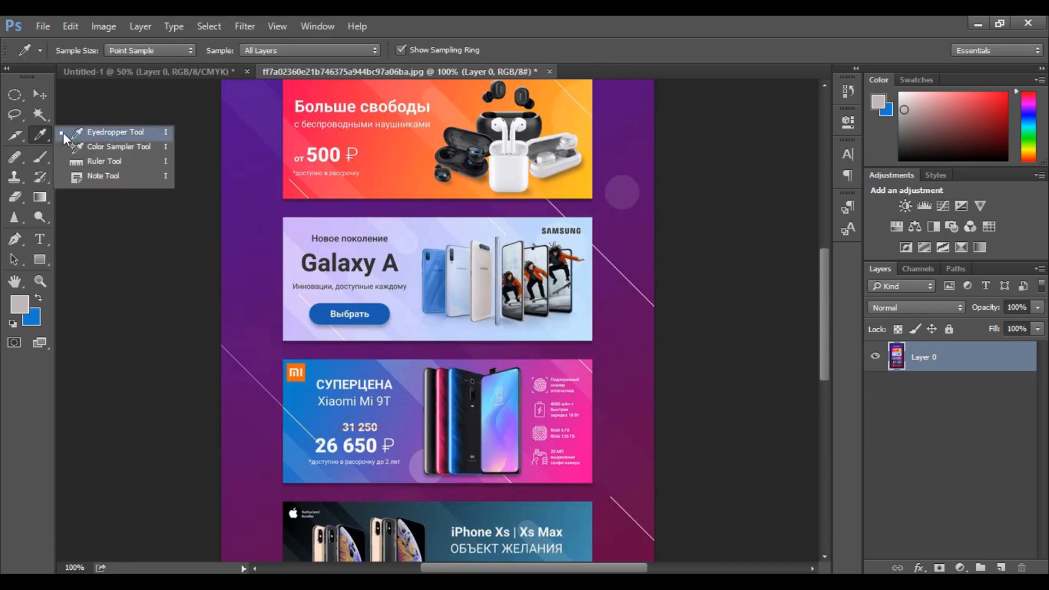
click(63, 133)
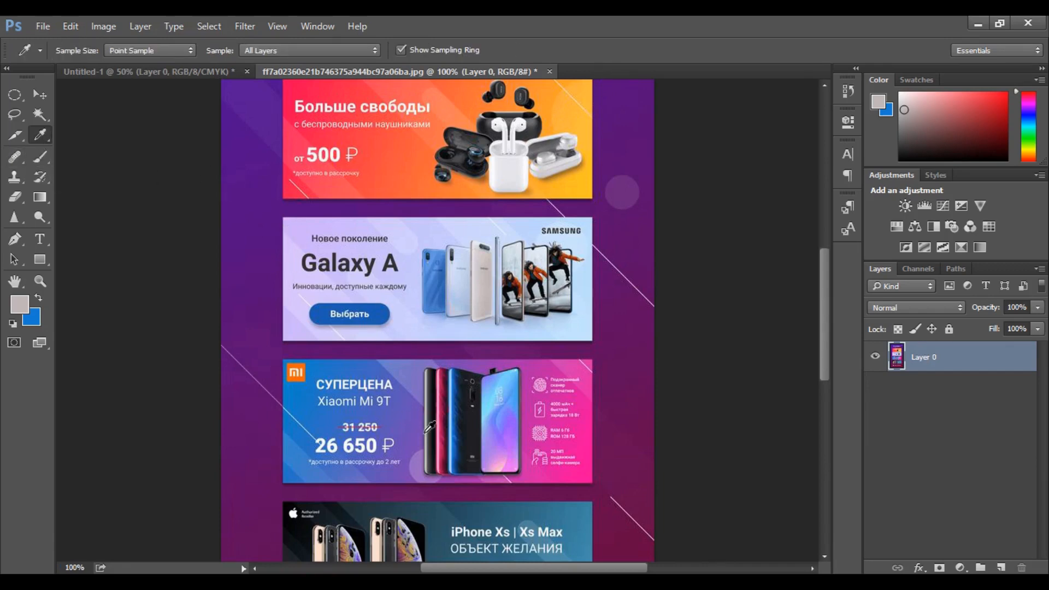
click(825, 341)
drag(836, 343, 809, 407)
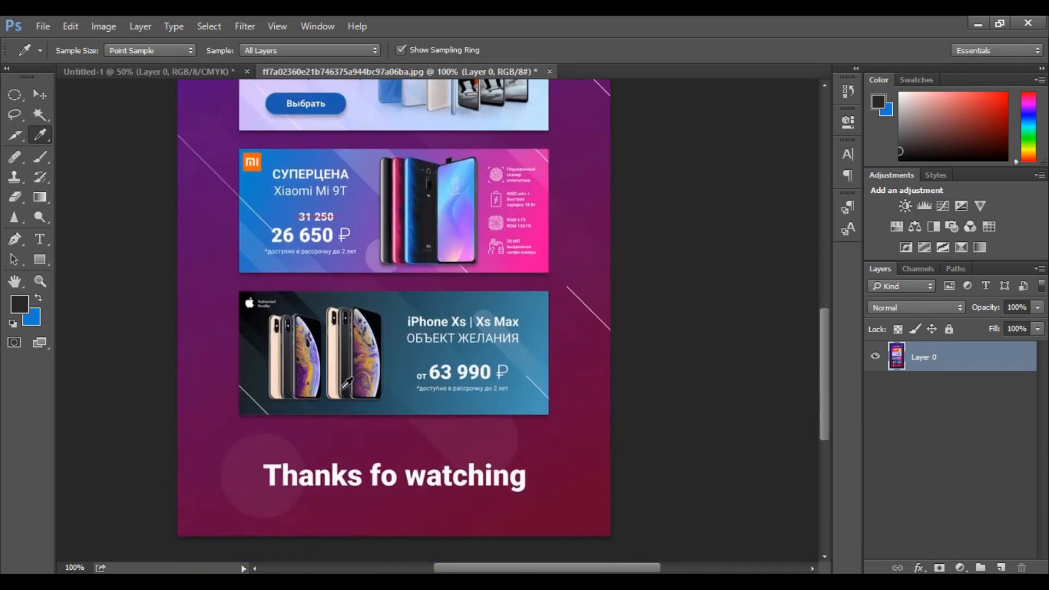
key(ctrl+plus)
key(ctrl+plus)
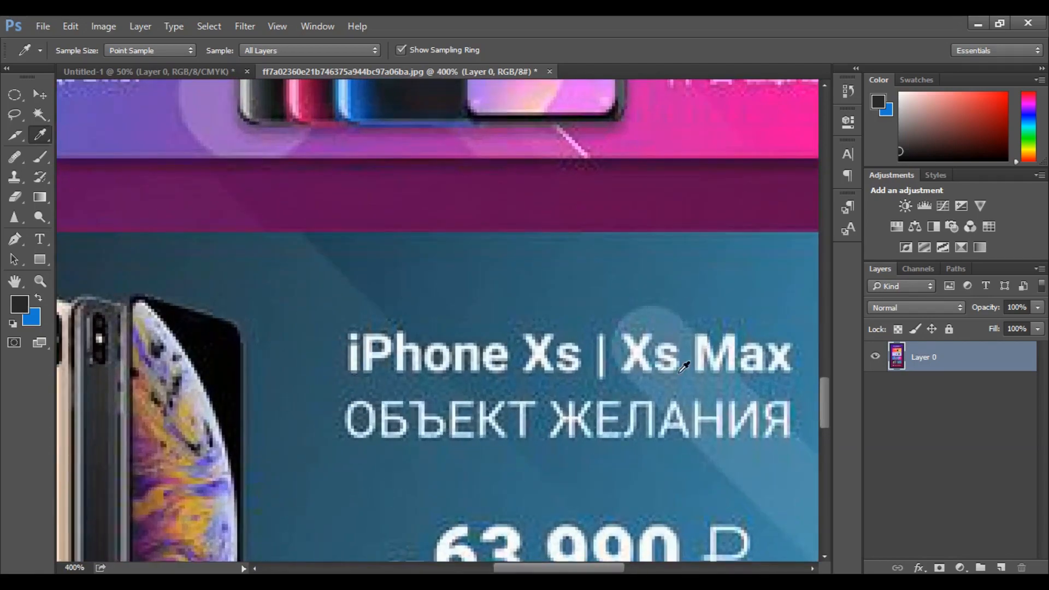
drag(590, 571, 526, 571)
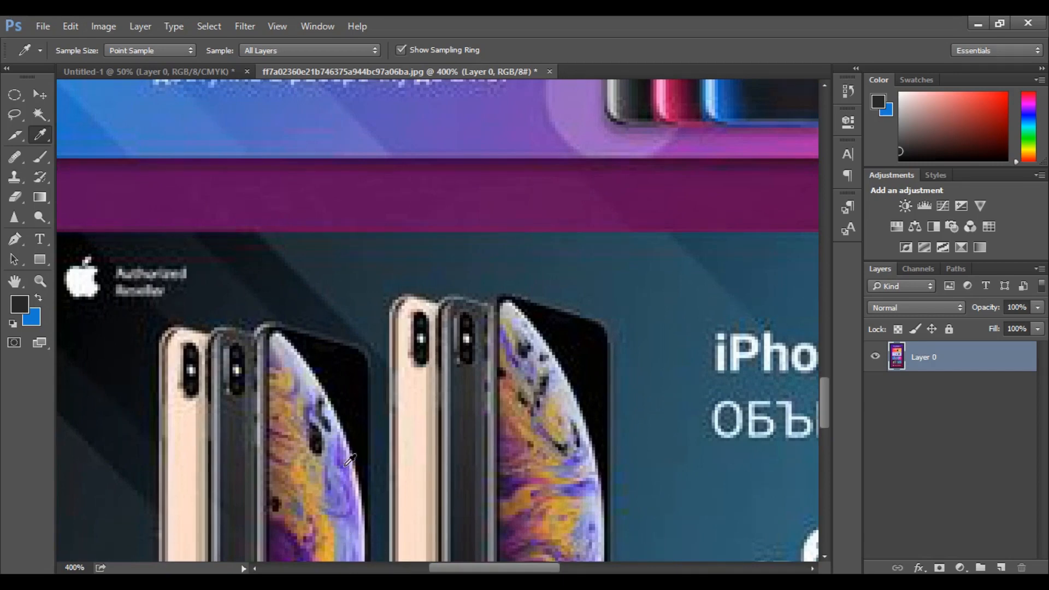
click(346, 457)
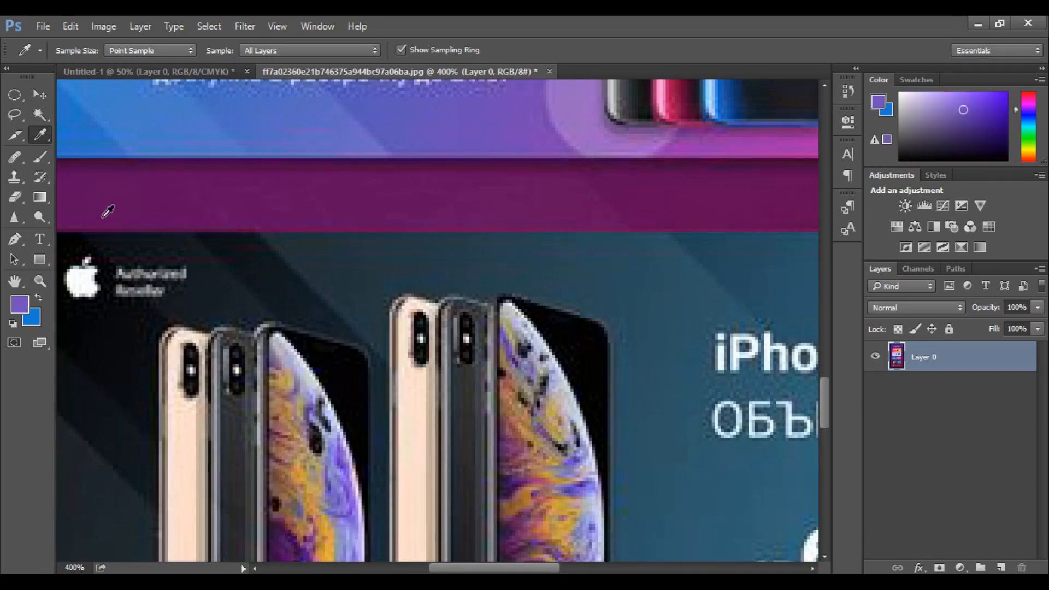
Paint overlapping purple dabs over the dark plum circles in the middle of the Untitled-1 canvas with the 514 px brush.
click(38, 158)
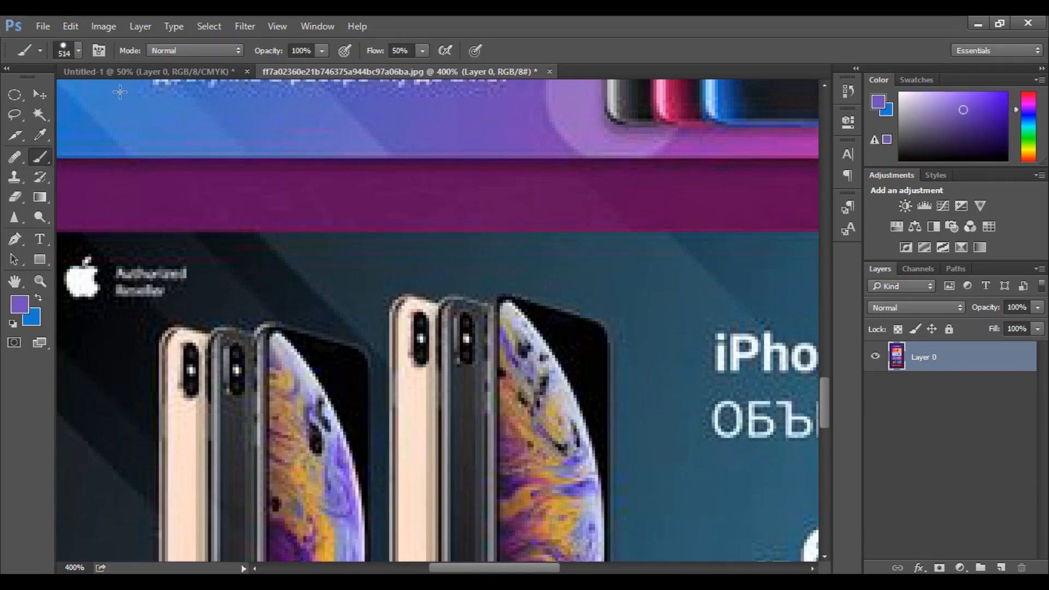
click(131, 73)
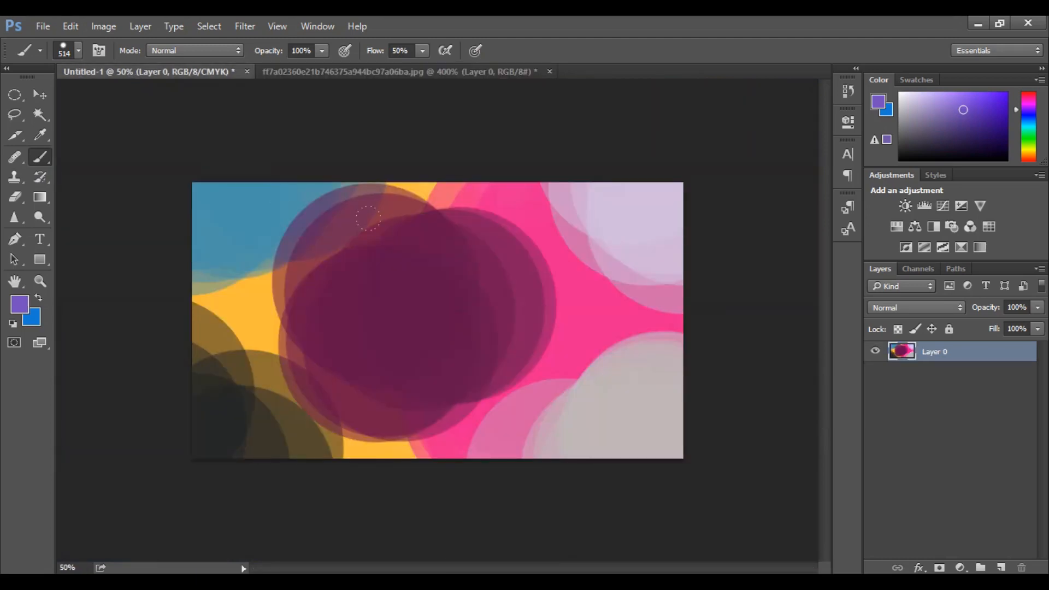
click(342, 264)
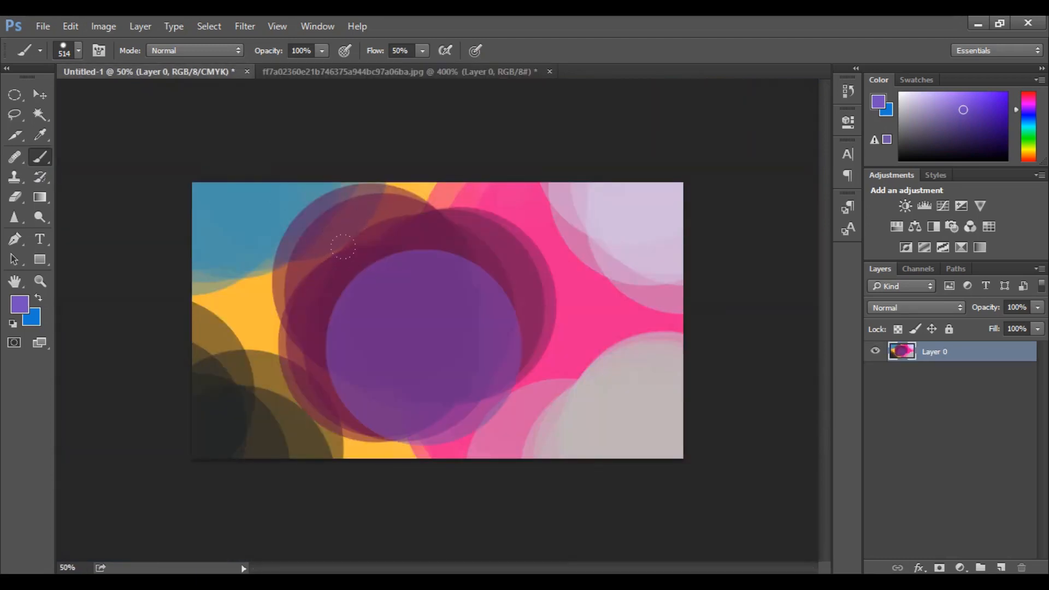
click(313, 232)
click(349, 232)
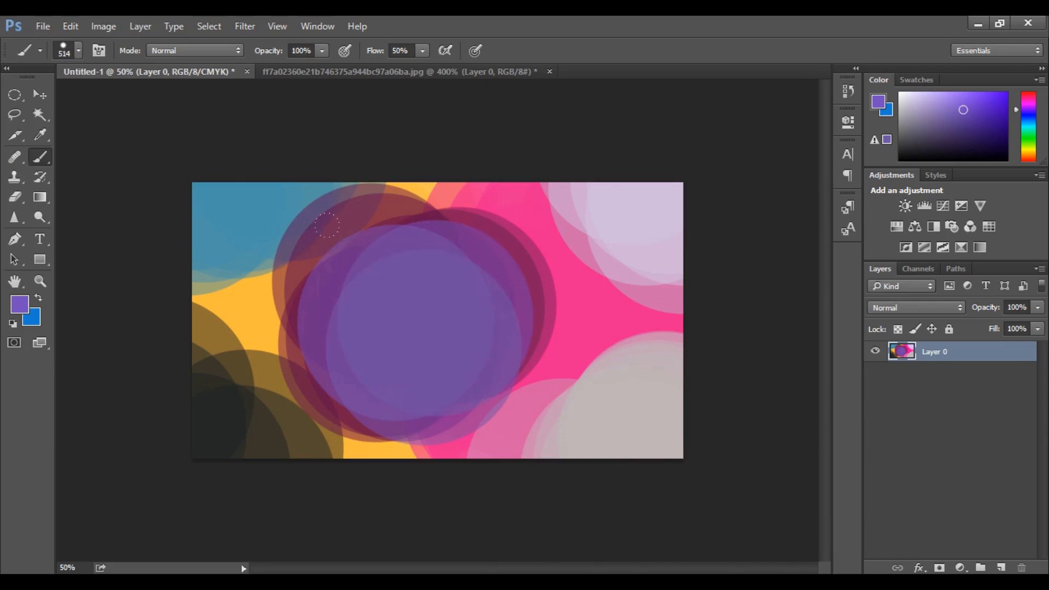
click(309, 229)
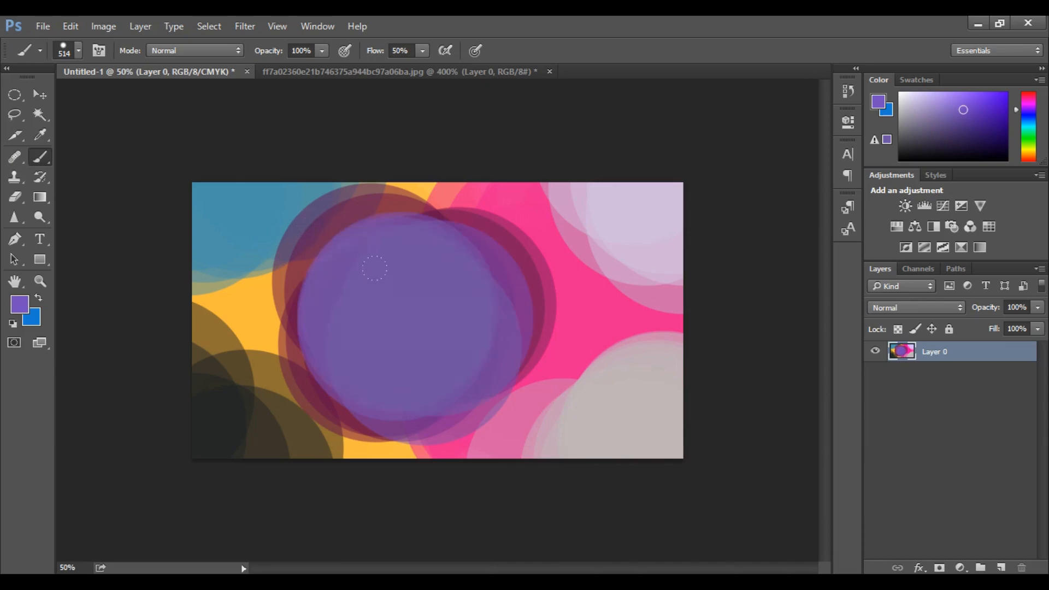
Reset the foreground and background colours to default and swap them so the Type tool uses white.
click(42, 93)
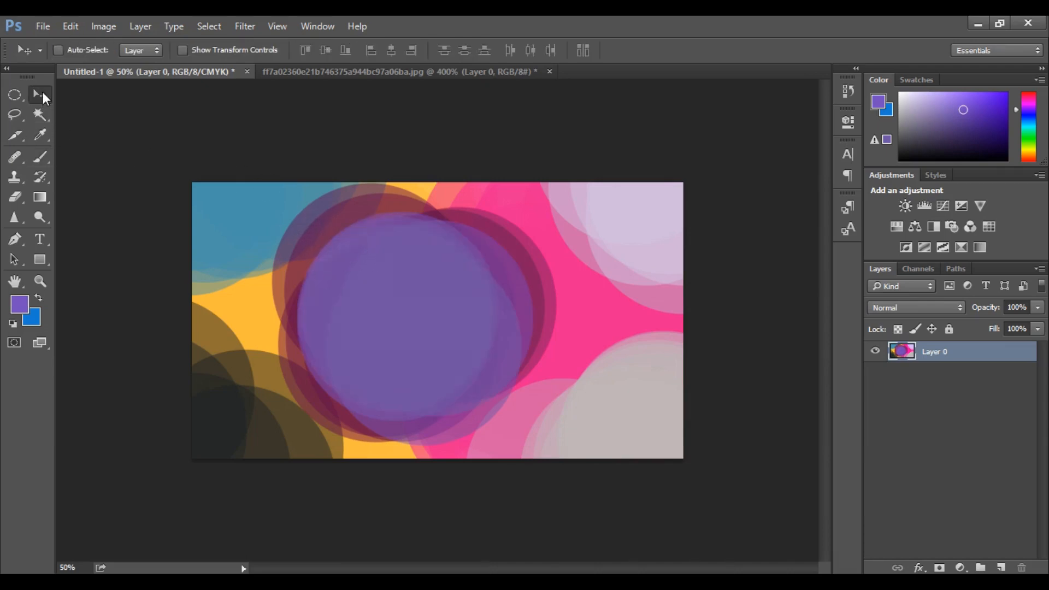
click(39, 239)
click(12, 324)
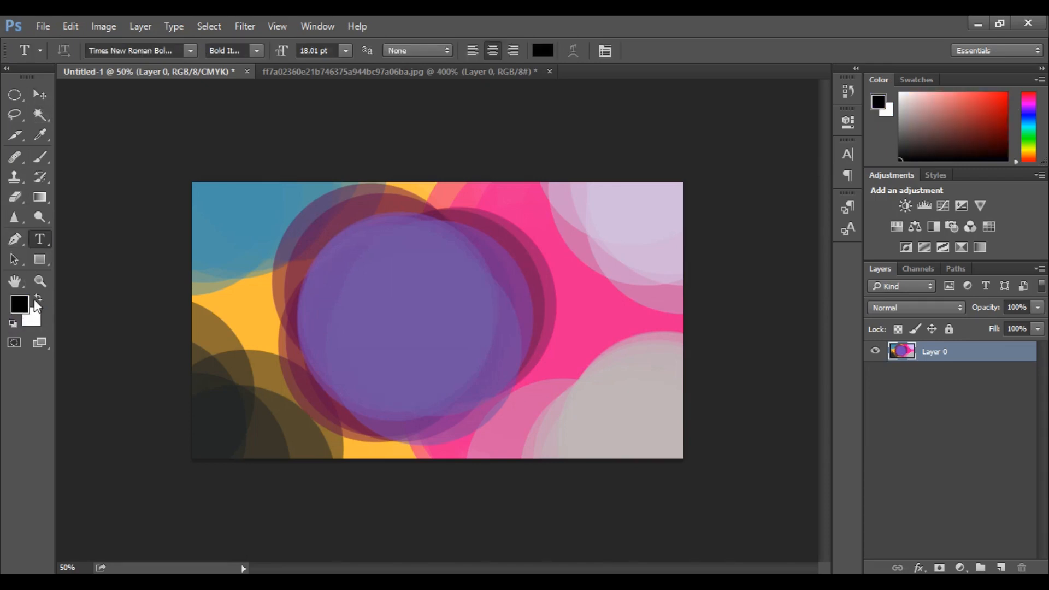
click(37, 296)
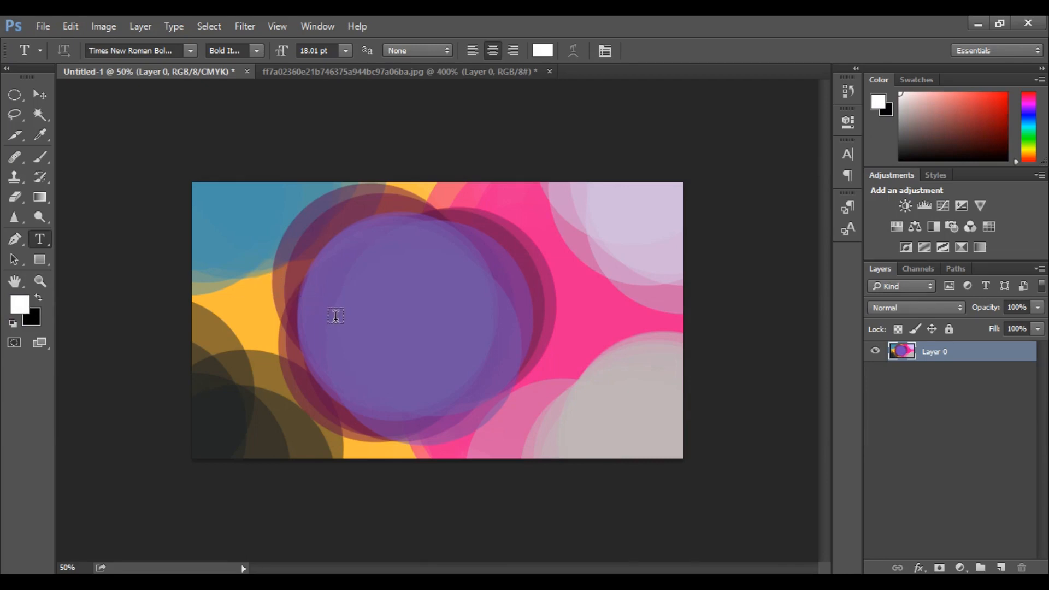
Add the white text "Colors" in 18.01 pt Times New Roman bold italic and move it to the middle of the purple circle.
click(45, 137)
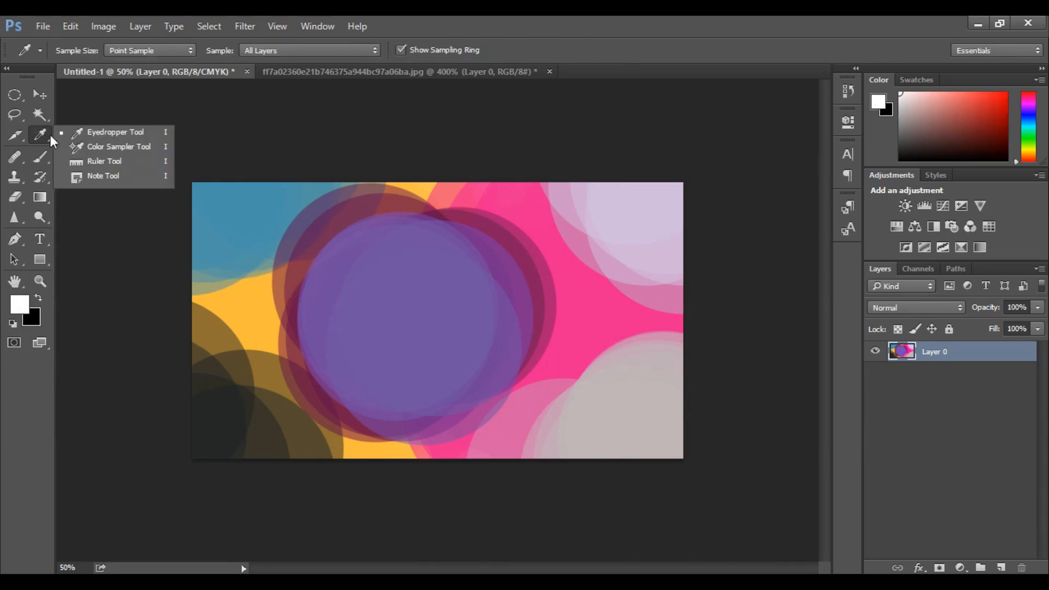
click(101, 130)
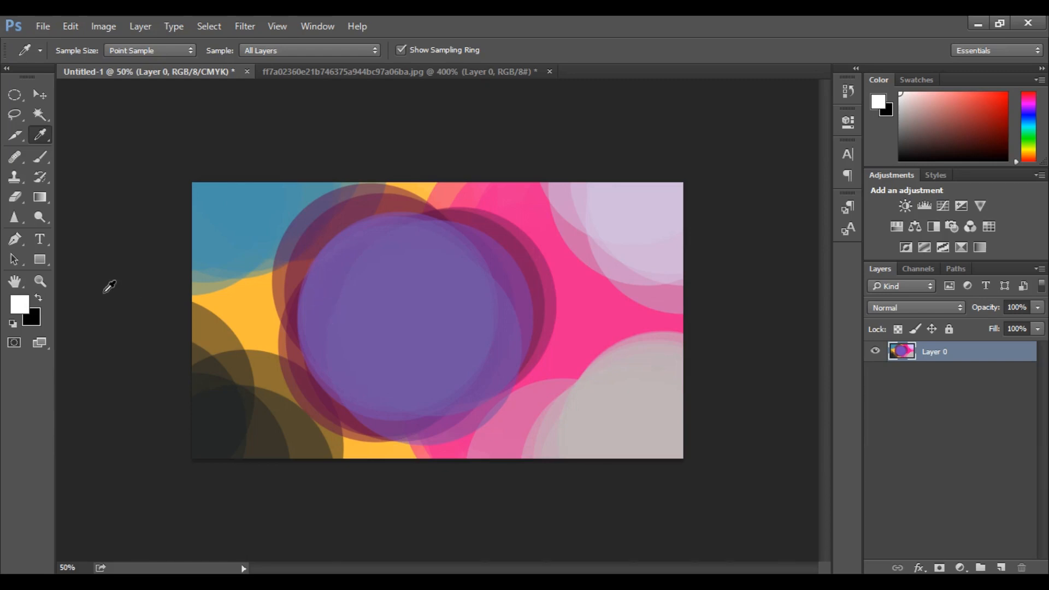
click(40, 241)
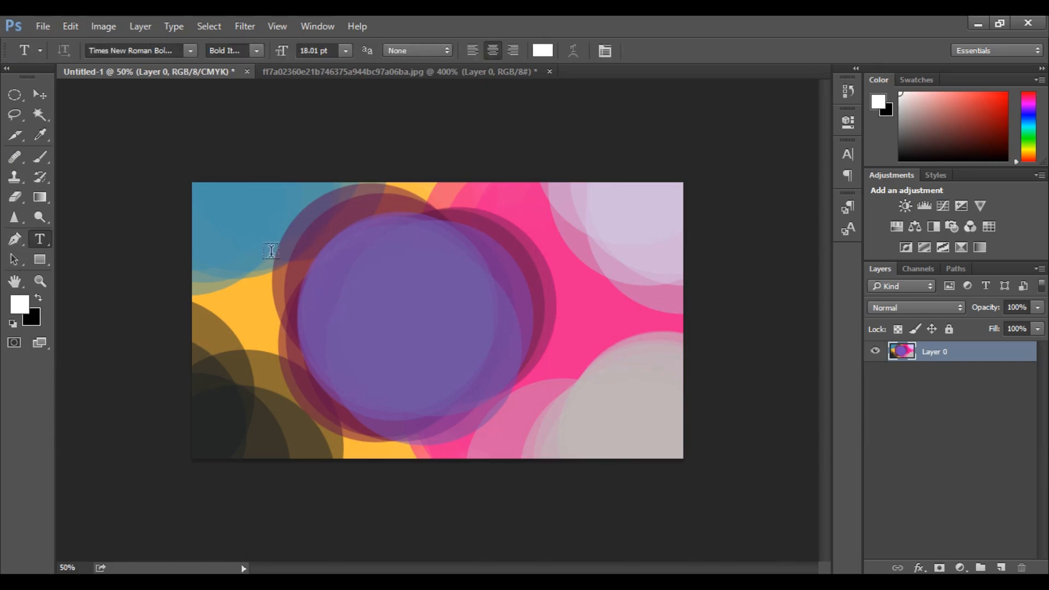
click(336, 316)
text(Colors)
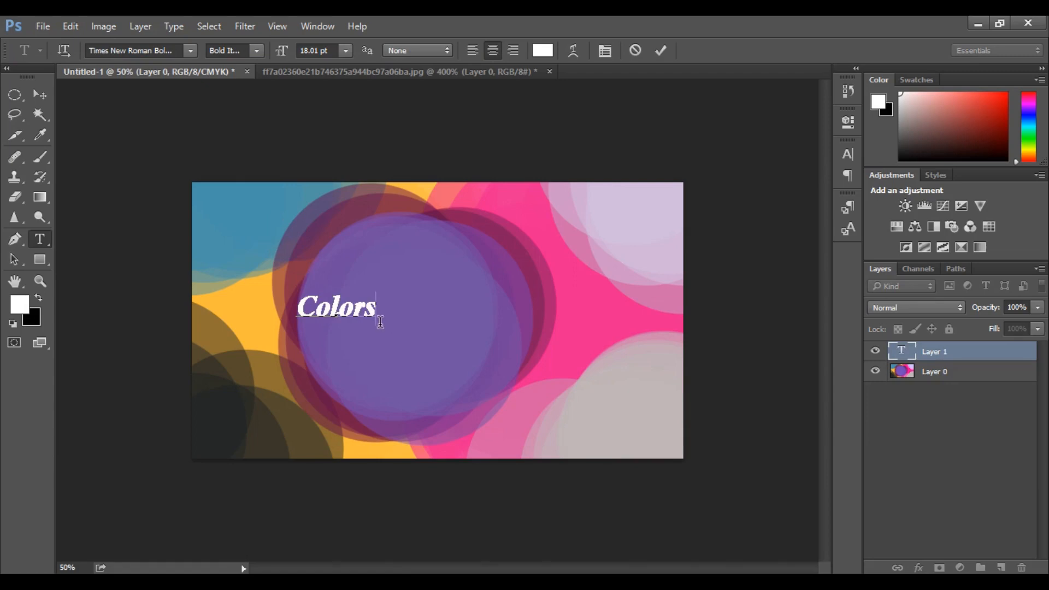
click(41, 96)
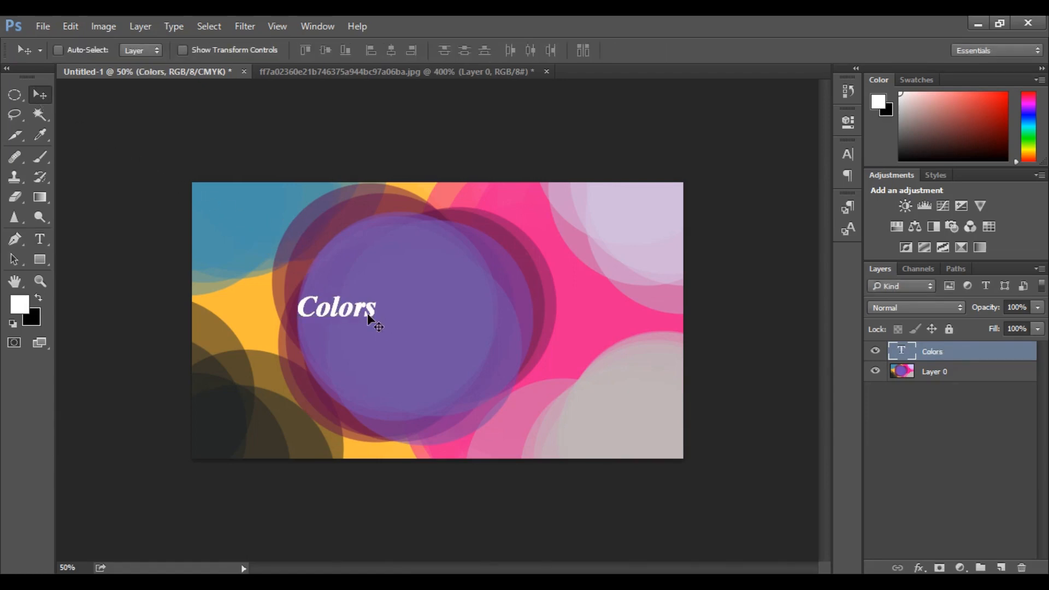
drag(355, 313, 434, 324)
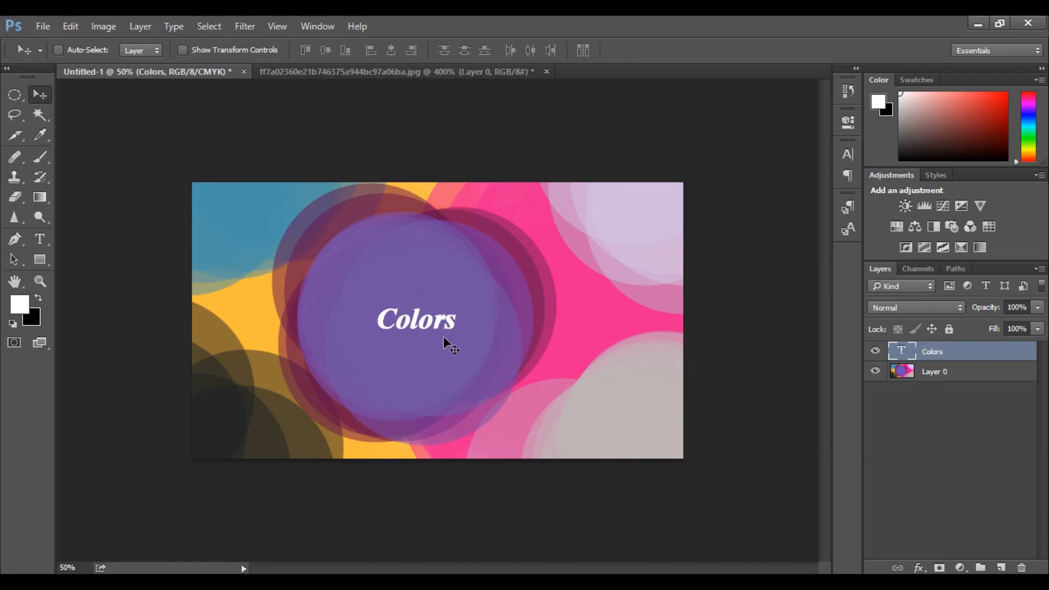
Enlarge the "Colors" text to 37.01 pt and reposition it slightly lower within the purple circle.
click(46, 243)
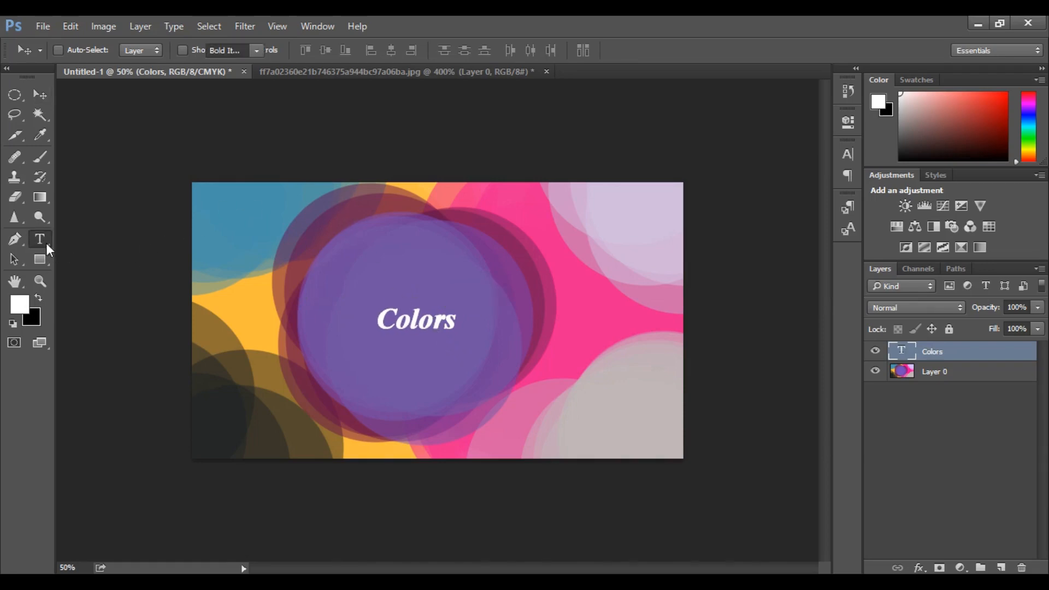
mouse_move(285, 55)
mouse_down()
mouse_move(295, 54)
mouse_move(284, 58)
mouse_up()
click(40, 93)
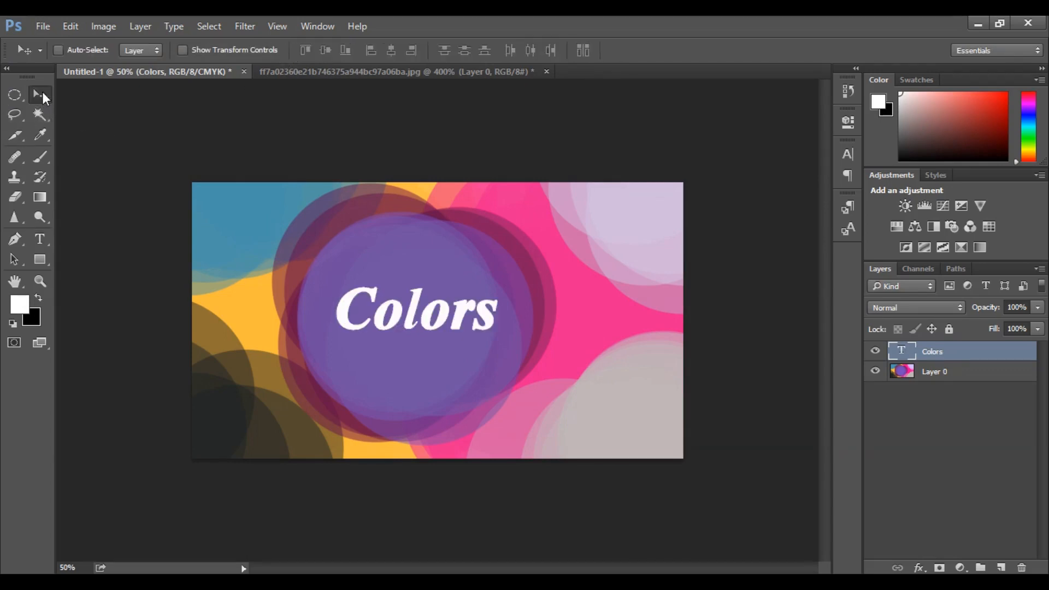
drag(413, 308, 405, 315)
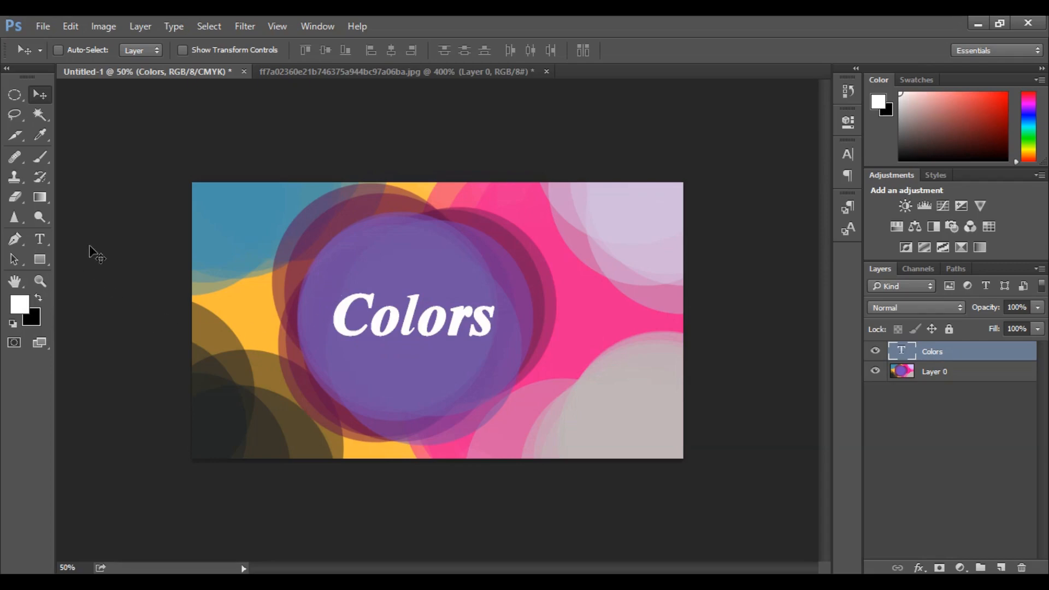
Reduce the font size of the "Colors" text to 29.01 pt in the character settings.
click(846, 155)
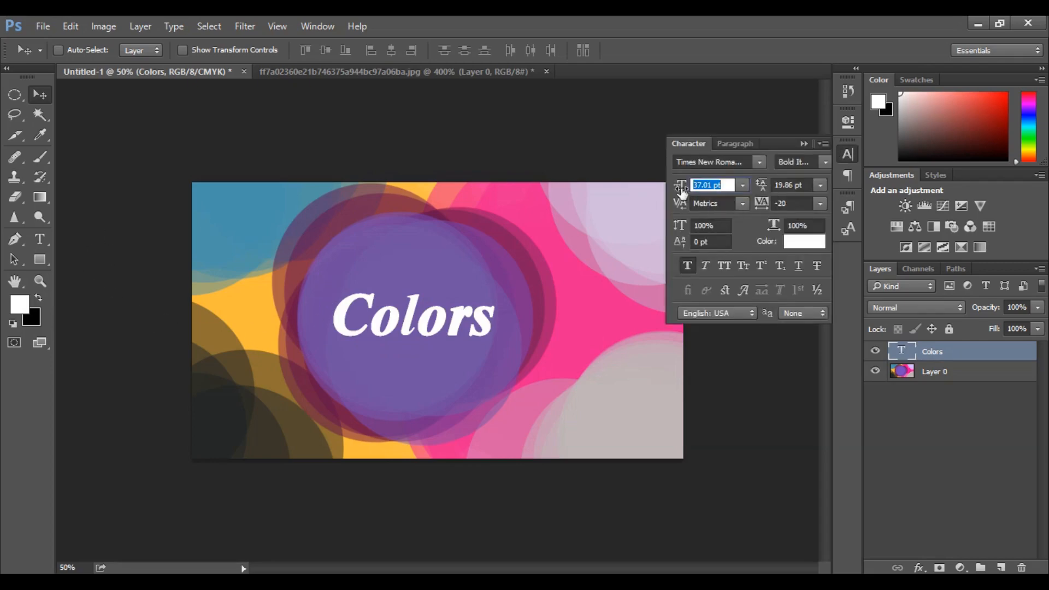
drag(682, 191, 690, 195)
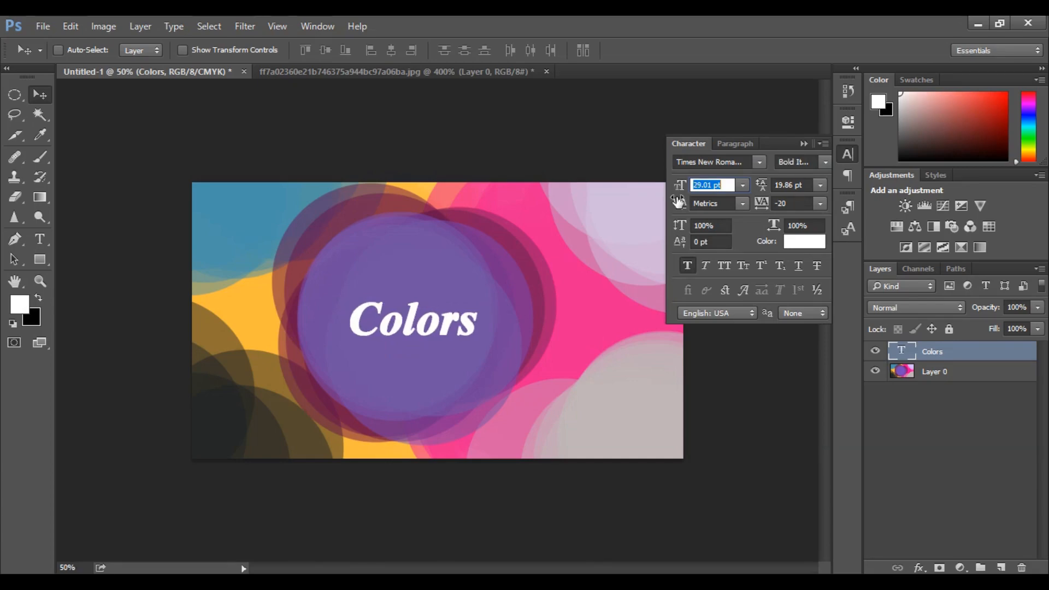
click(805, 143)
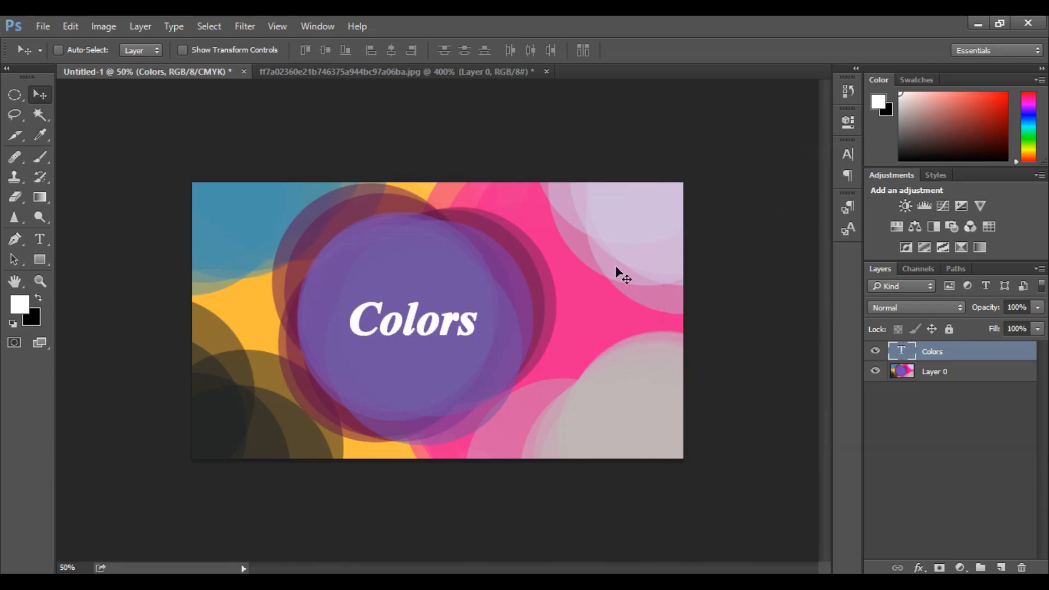